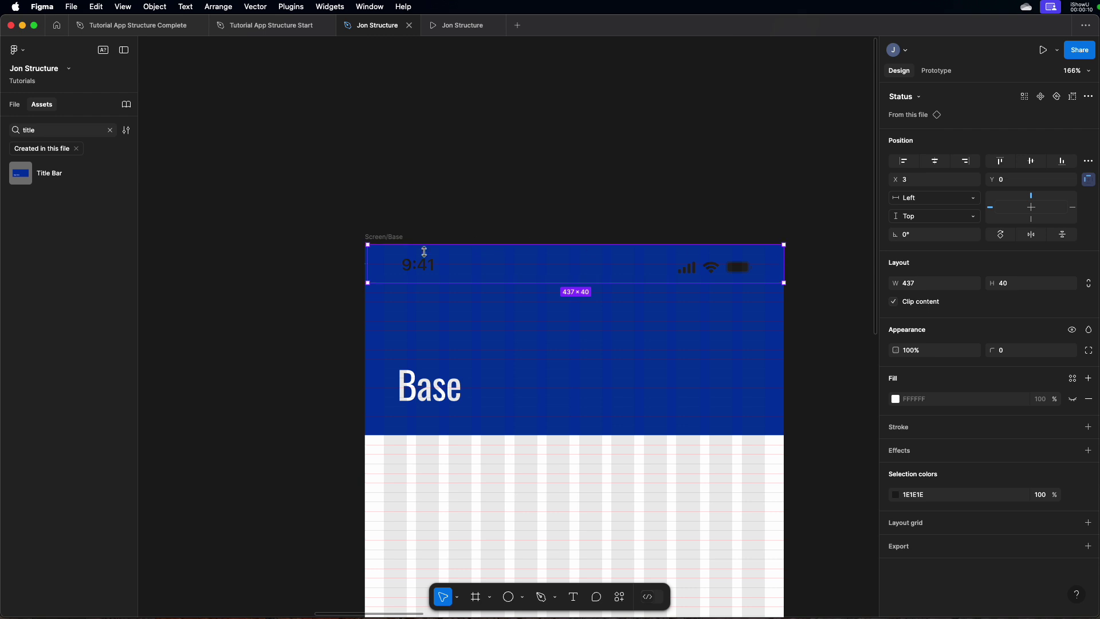
Step: Extend the Status bar on the Base screen to the screen's left edge, making it 440 wide at X 0
{"action": "left_click_drag", "start_coordinate": [368, 261], "coordinate": [365, 262]}
{"action": "key", "text": "minus"}
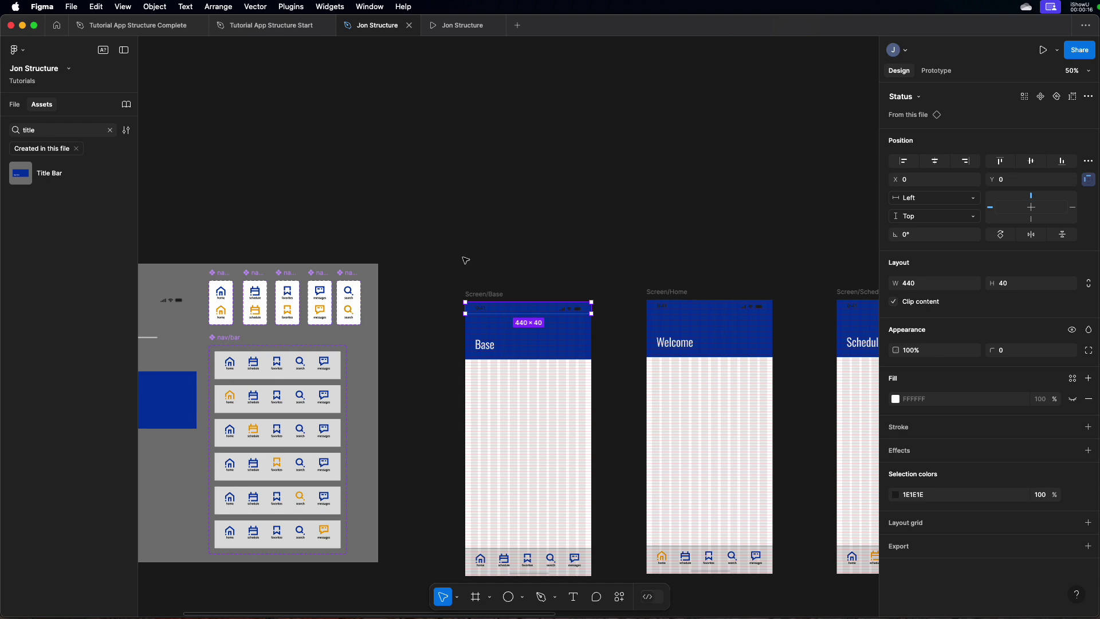
{"action": "key", "text": "shift+0"}
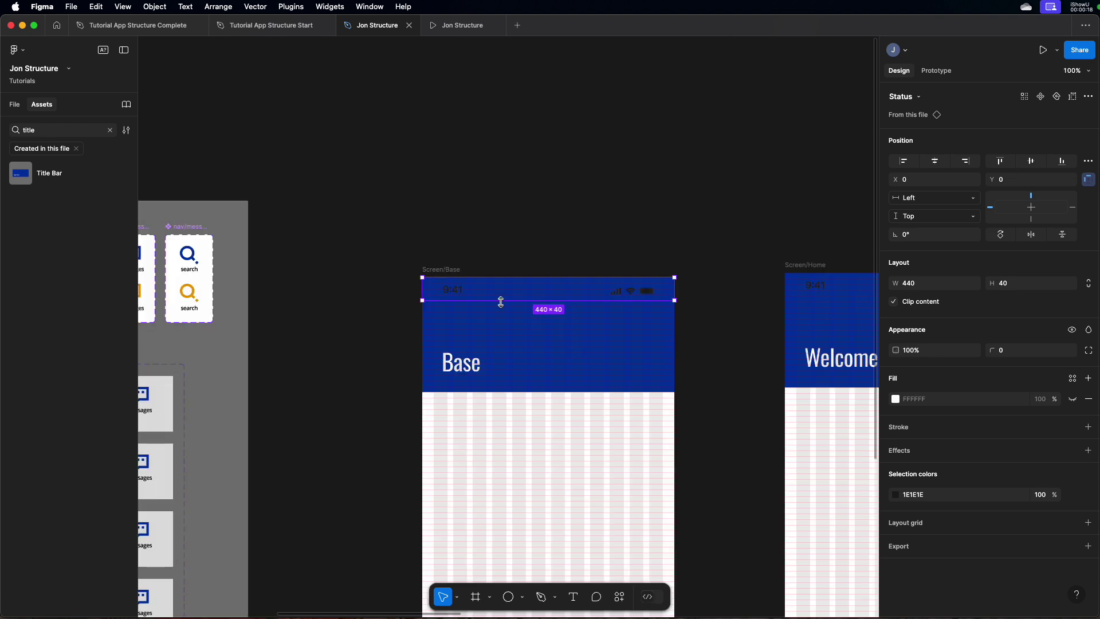
Step: Go to the Status bar's main component and move it to X 63, Y 39 in the Components frame
{"action": "right_click", "coordinate": [512, 295]}
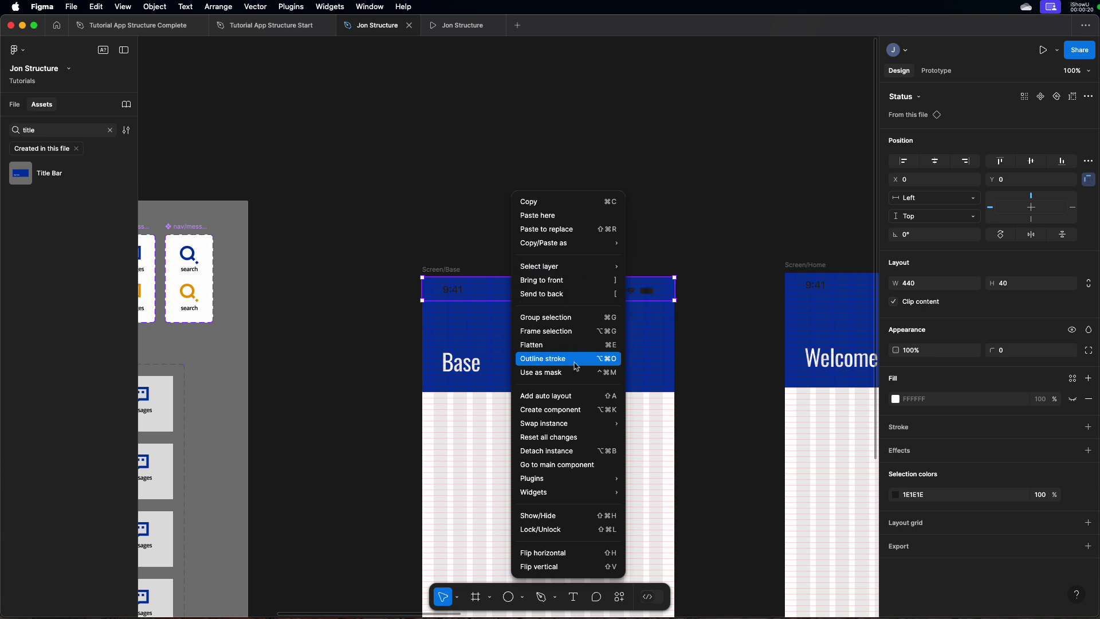
{"action": "left_click", "coordinate": [572, 466]}
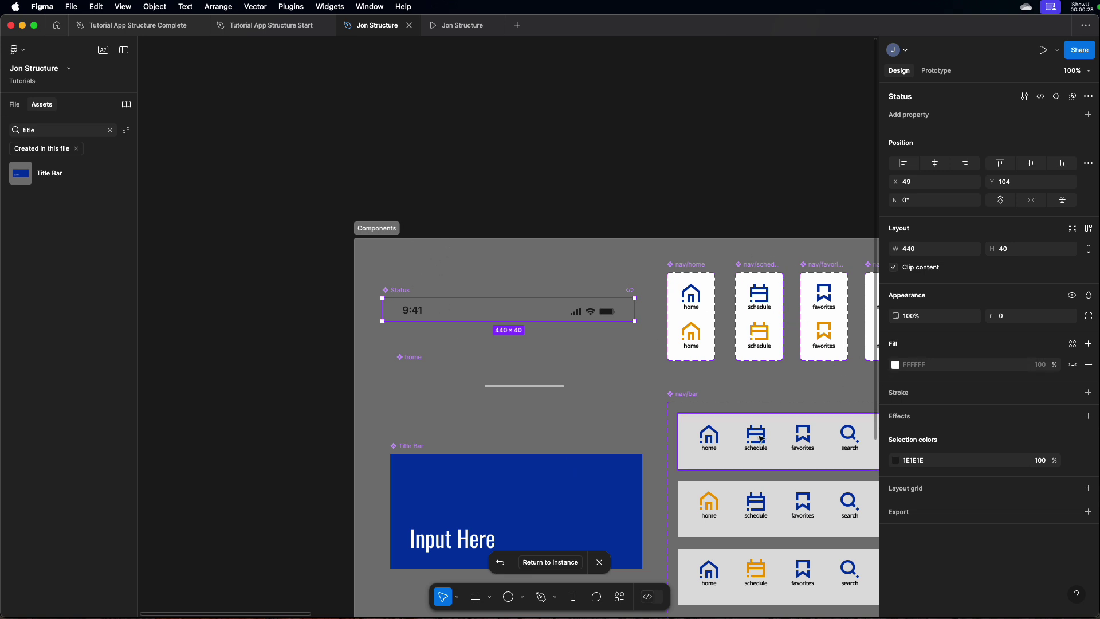
{"action": "left_click_drag", "start_coordinate": [405, 285], "coordinate": [413, 247]}
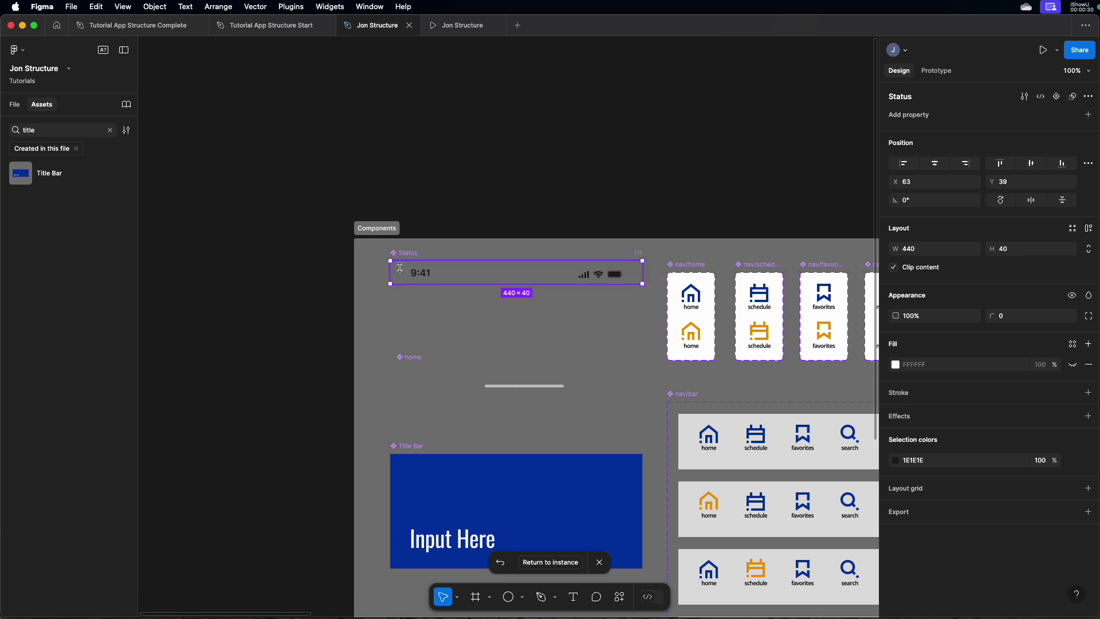
Step: Add a second variant to the Status component and rename the variant property to Mode
{"action": "left_click", "coordinate": [1057, 98]}
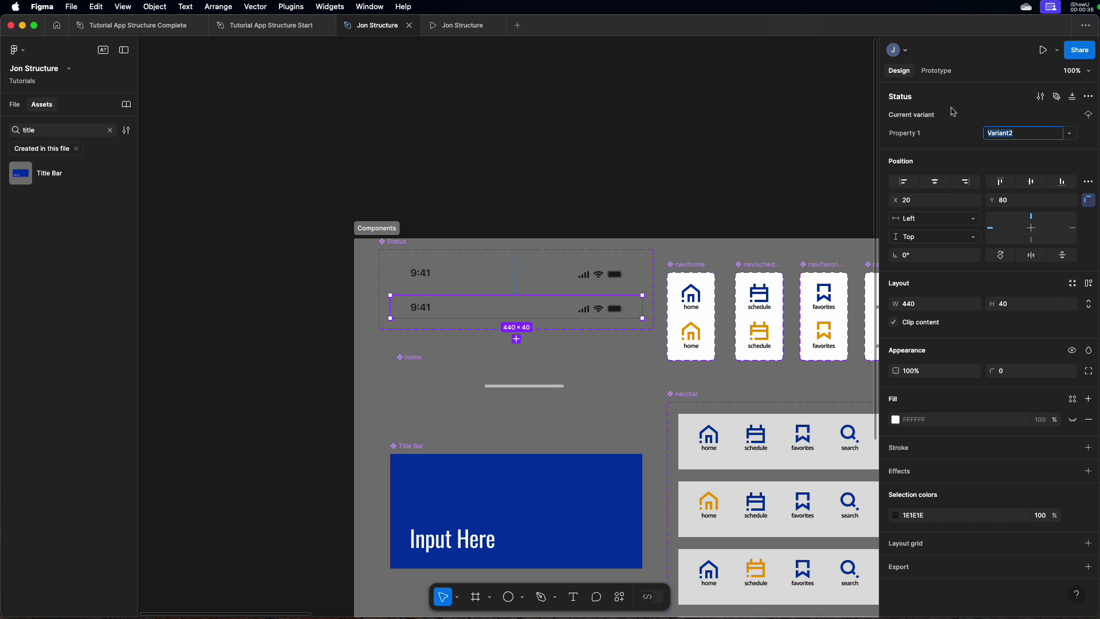
{"action": "left_click", "coordinate": [422, 277]}
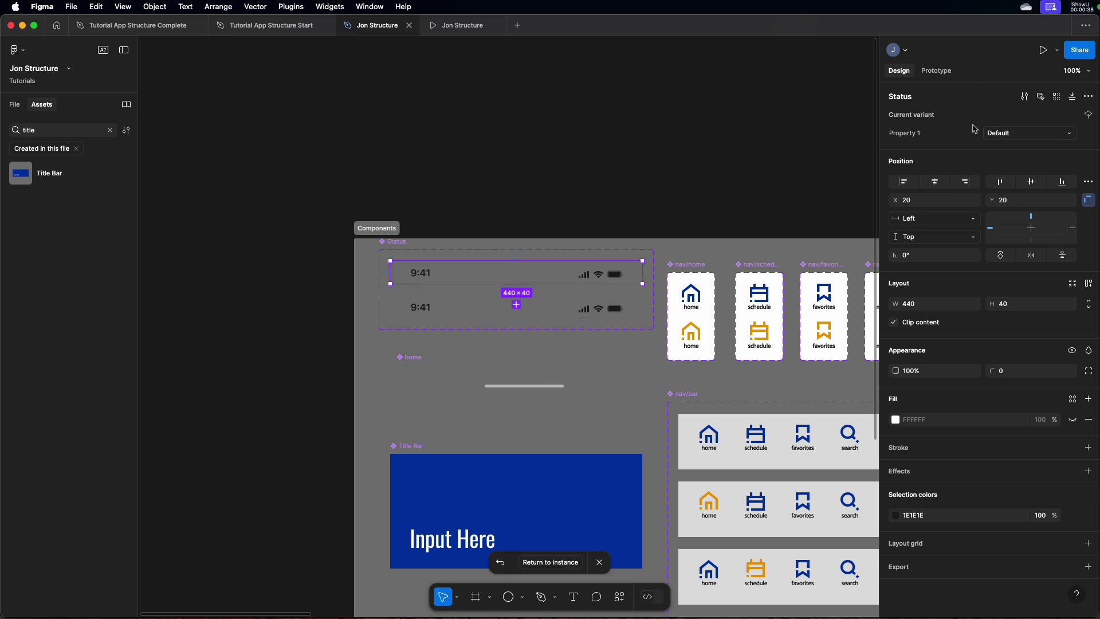
{"action": "double_click", "coordinate": [923, 135]}
{"action": "type", "text": "Mode"}
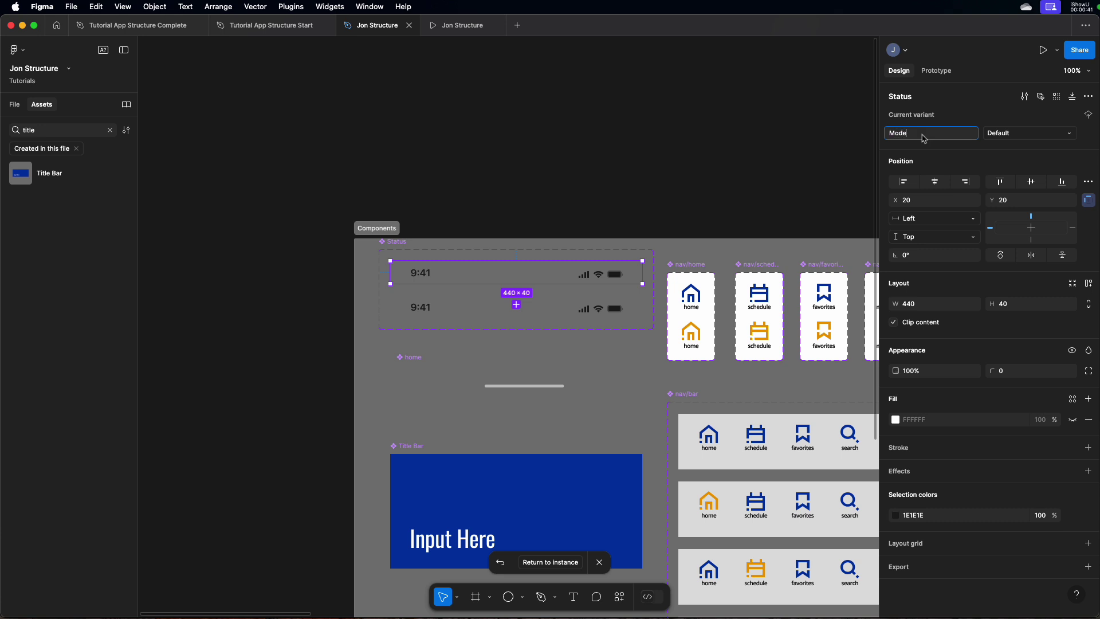
{"action": "key", "text": "Return"}
Step: Set the Mode value of the upper Status variant to Light and of the lower variant to dark
{"action": "double_click", "coordinate": [1015, 135]}
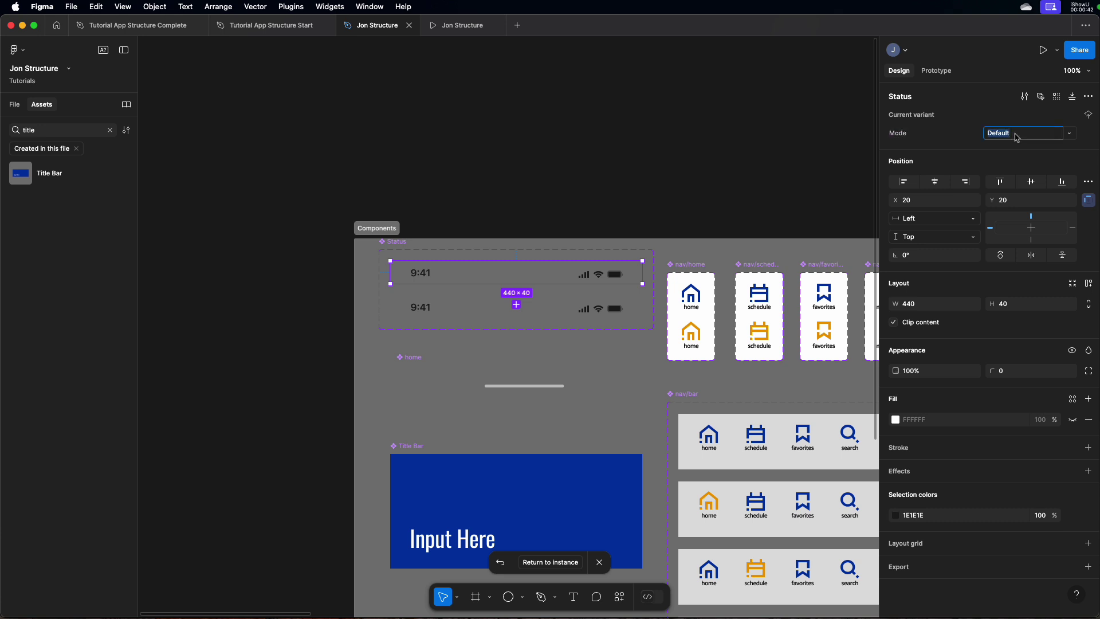
{"action": "type", "text": "Light"}
{"action": "key", "text": "Return"}
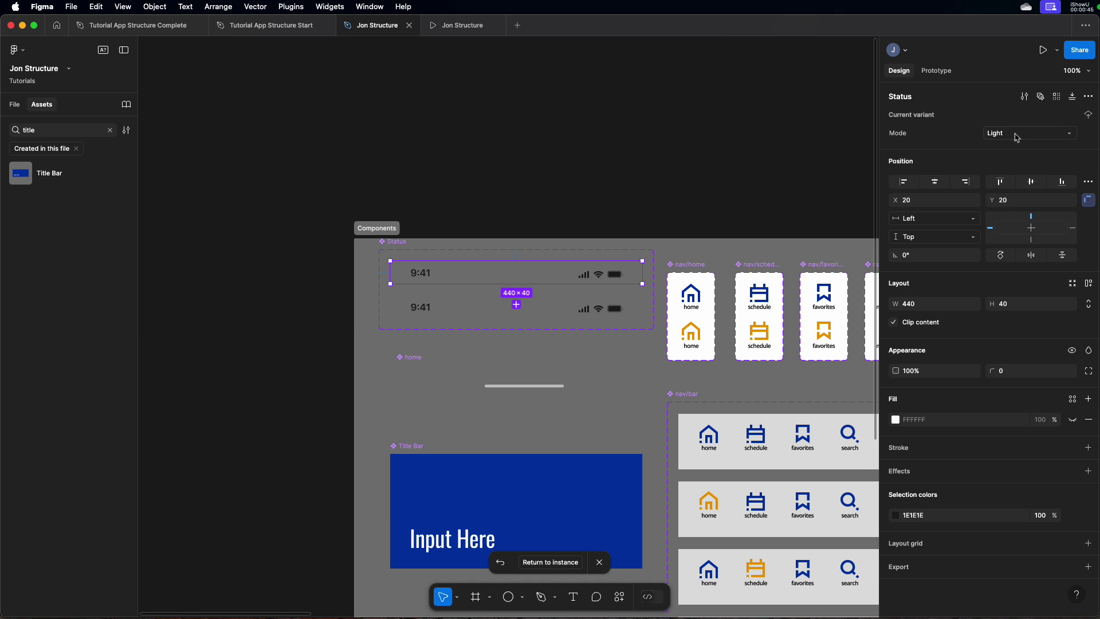
{"action": "left_click", "coordinate": [434, 309]}
{"action": "double_click", "coordinate": [1010, 135]}
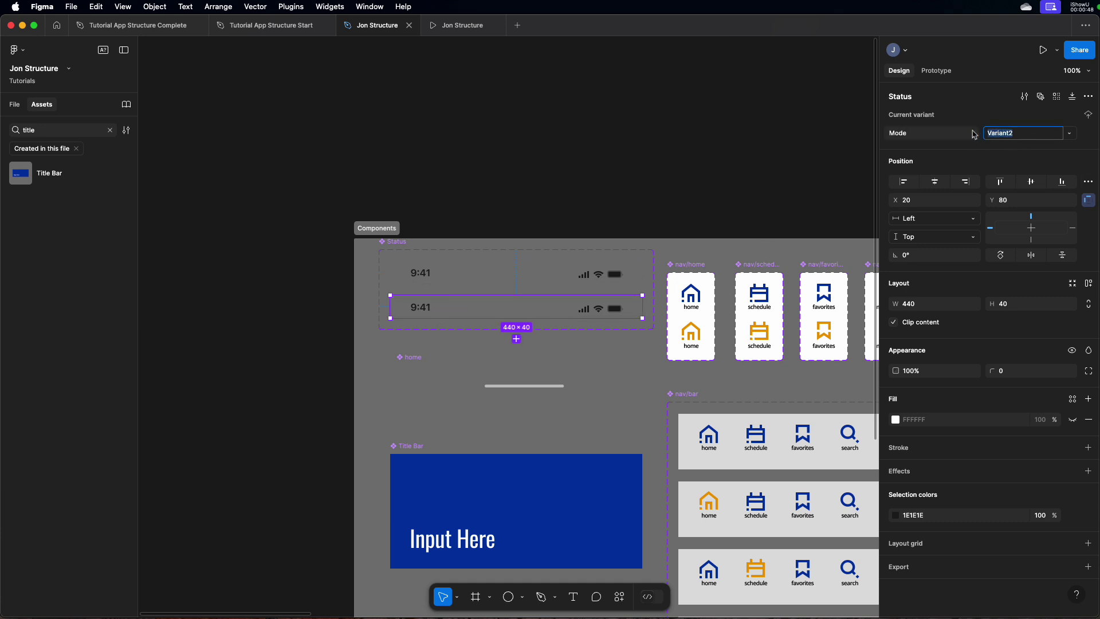
{"action": "type", "text": "dor"}
{"action": "type", "text": "k"}
{"action": "key", "text": "Return"}
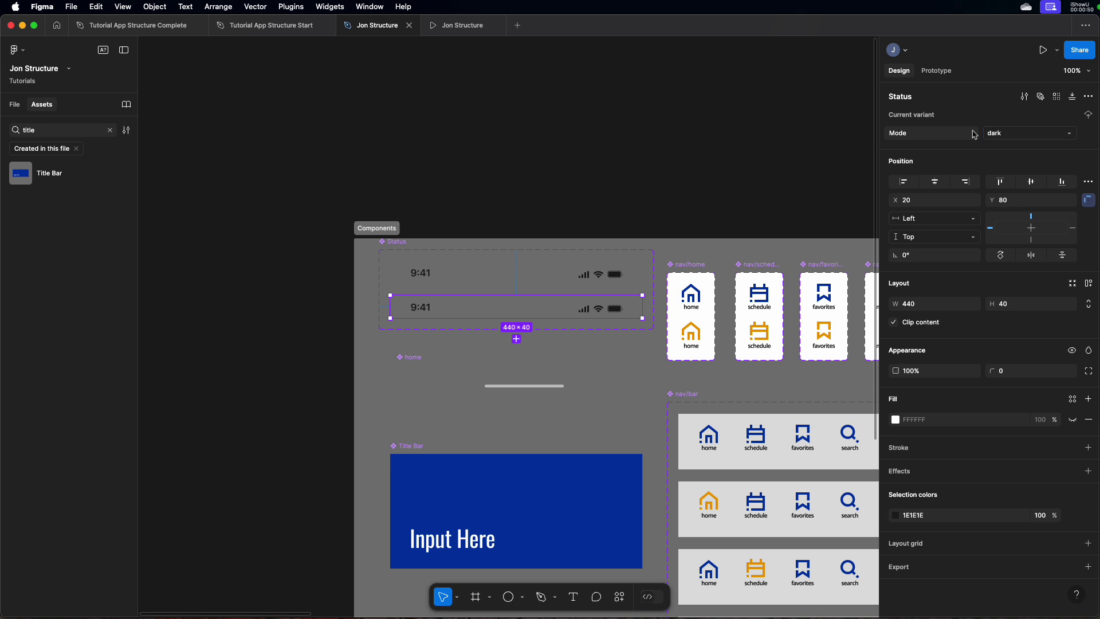
Step: Change the selection color of the dark Status variant's time and icons to white (FFFFFF)
{"action": "double_click", "coordinate": [422, 310]}
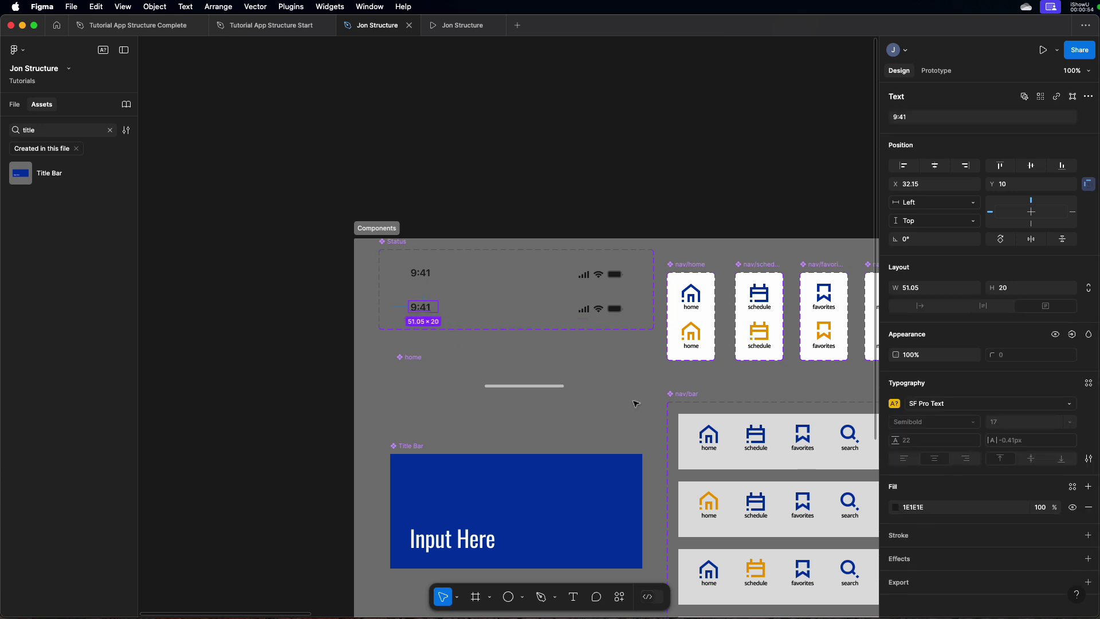
{"action": "left_click", "coordinate": [487, 305]}
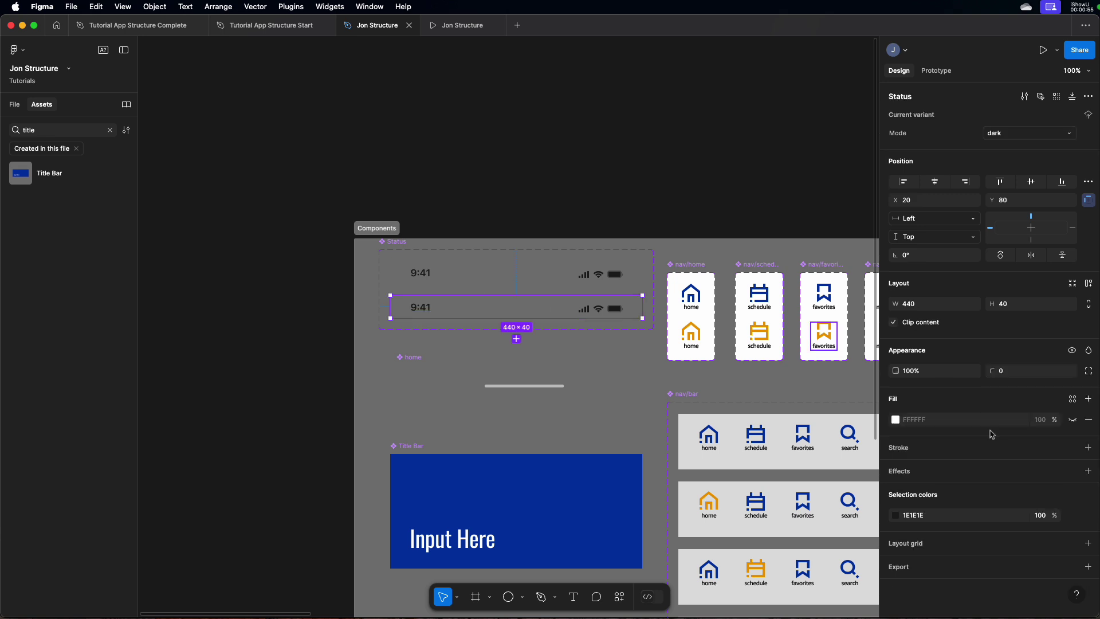
{"action": "left_click", "coordinate": [894, 515]}
{"action": "left_click", "coordinate": [763, 342]}
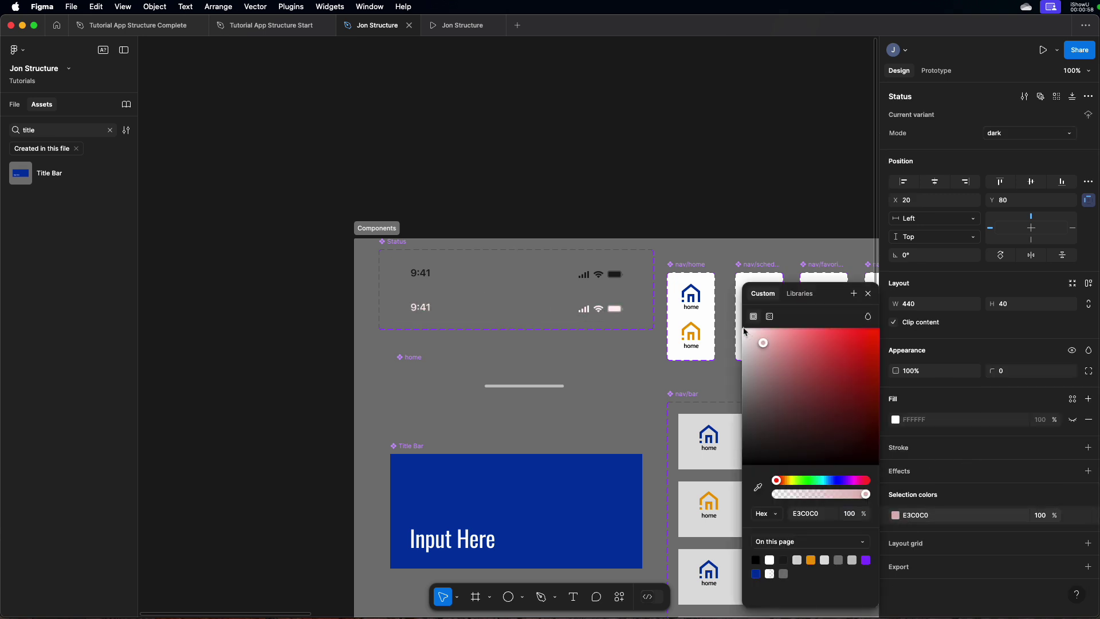
{"action": "left_click", "coordinate": [611, 217]}
Step: Switch the Status bar on the Base screen to the dark mode variant
{"action": "scroll", "coordinate": [613, 236], "scroll_direction": "right", "scroll_amount": 2}
{"action": "scroll", "coordinate": [613, 236], "scroll_direction": "right", "scroll_amount": 1}
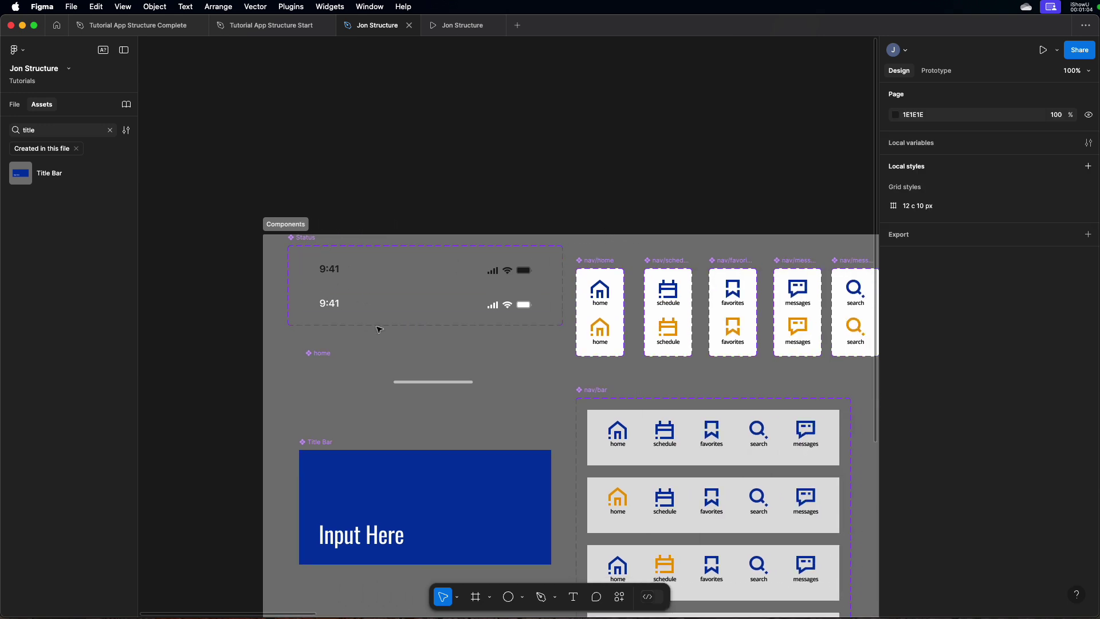
{"action": "scroll", "coordinate": [565, 298], "scroll_direction": "right", "scroll_amount": 12}
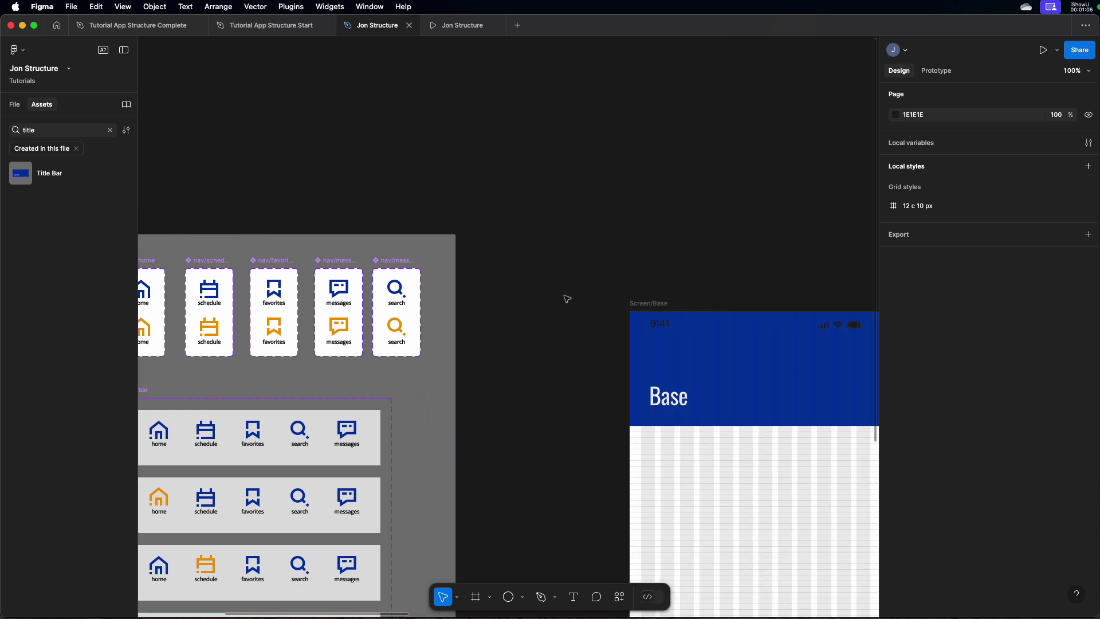
{"action": "scroll", "coordinate": [566, 297], "scroll_direction": "right", "scroll_amount": 10}
{"action": "left_click", "coordinate": [452, 322]}
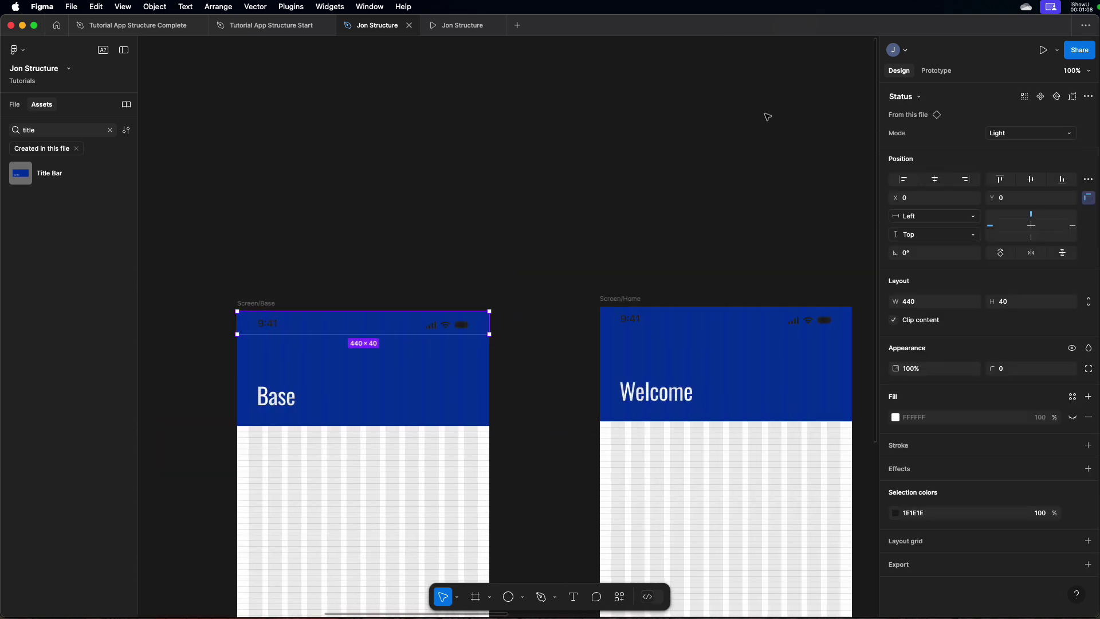
{"action": "left_click", "coordinate": [999, 133]}
{"action": "left_click", "coordinate": [999, 146]}
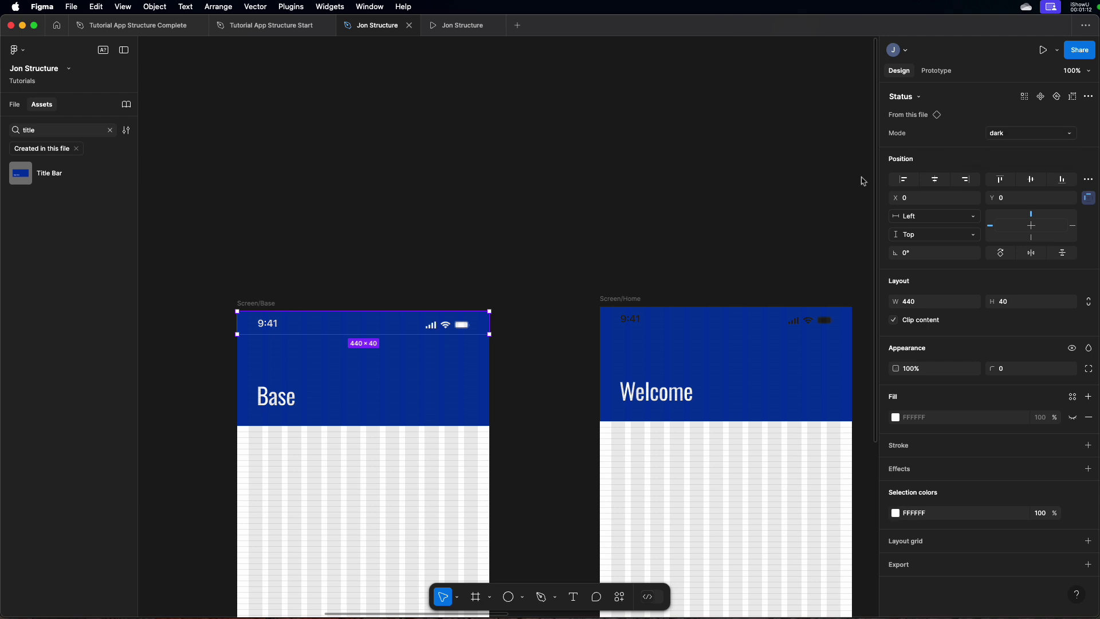
{"action": "left_click", "coordinate": [562, 201]}
Step: Select the matching Status bars across all the screens and set their Mode to dark
{"action": "key", "text": "minus"}
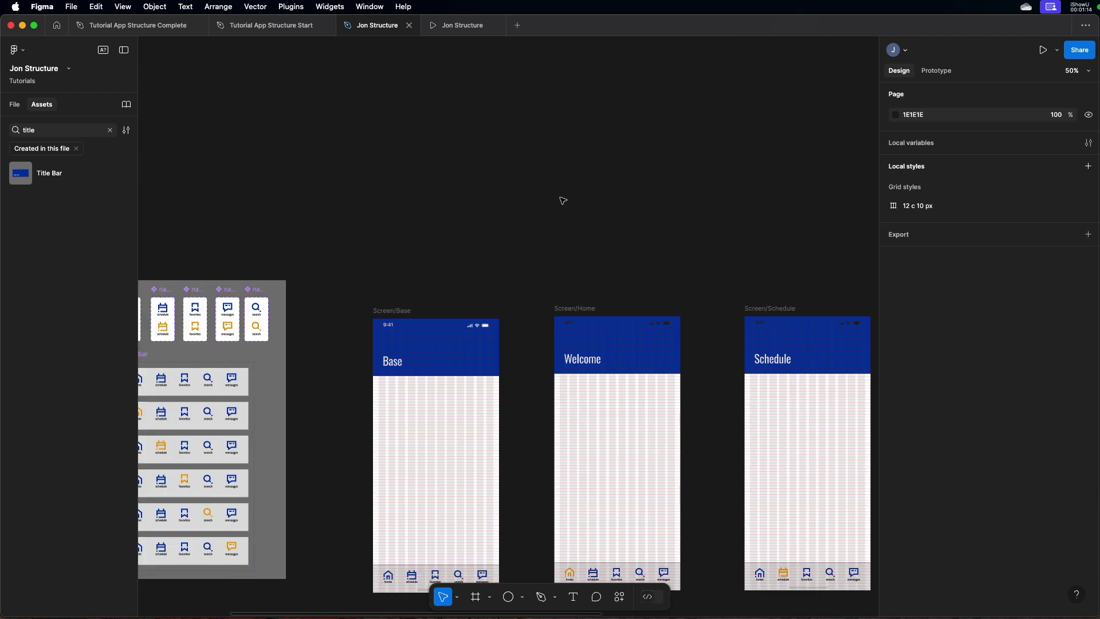
{"action": "left_click_drag", "start_coordinate": [608, 230], "coordinate": [511, 189]}
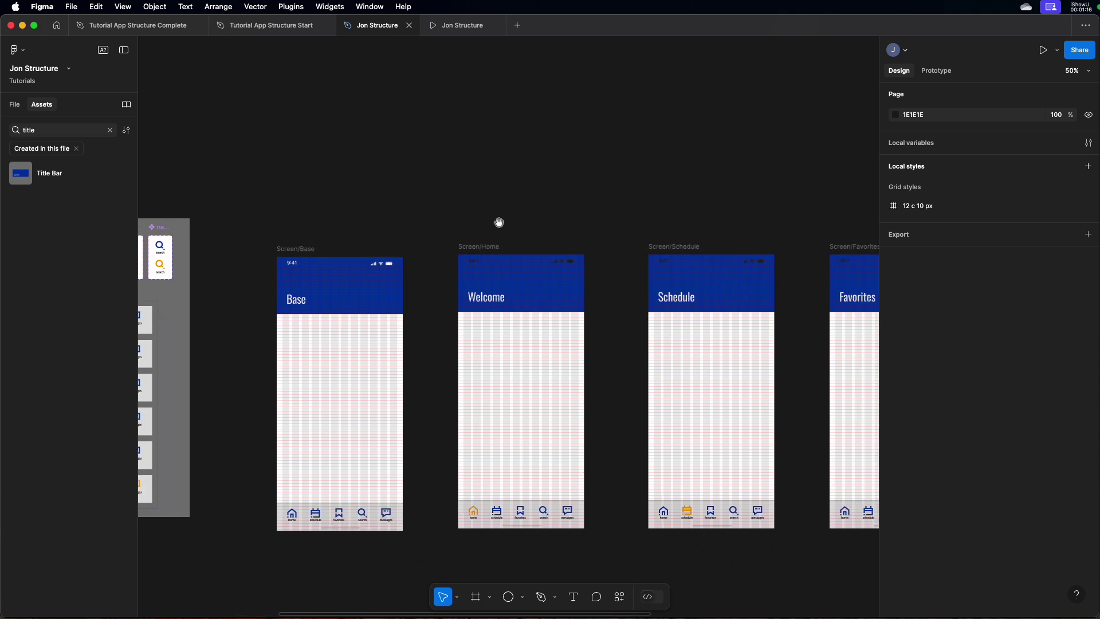
{"action": "left_click", "coordinate": [490, 266]}
{"action": "scroll", "coordinate": [663, 263], "scroll_direction": "right", "scroll_amount": 2}
{"action": "scroll", "coordinate": [663, 263], "scroll_direction": "right", "scroll_amount": 3}
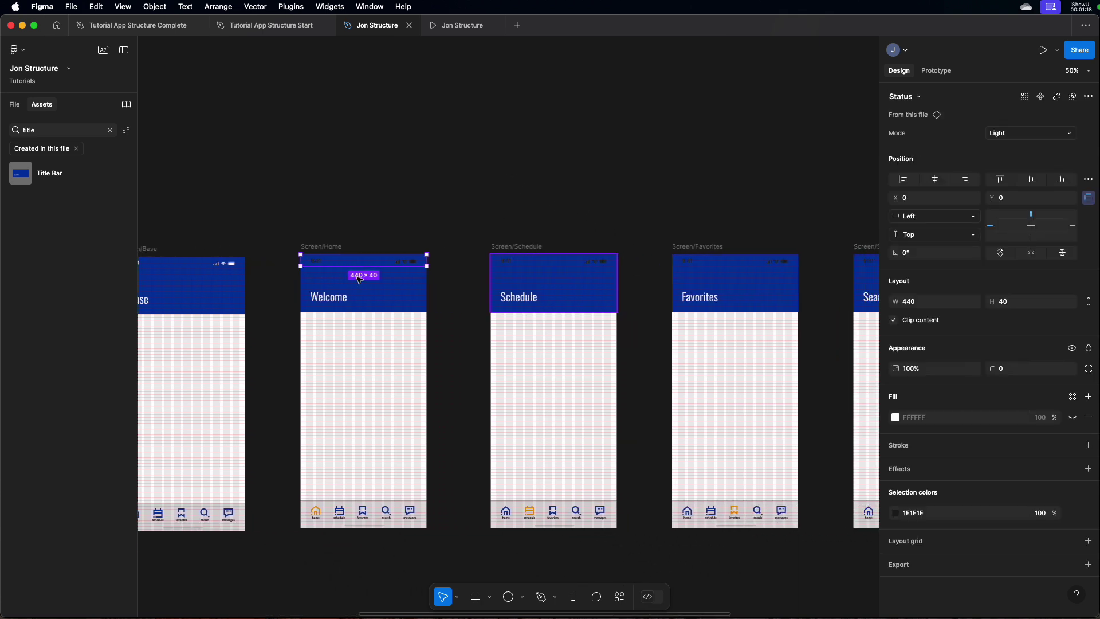
{"action": "left_click", "coordinate": [1024, 103]}
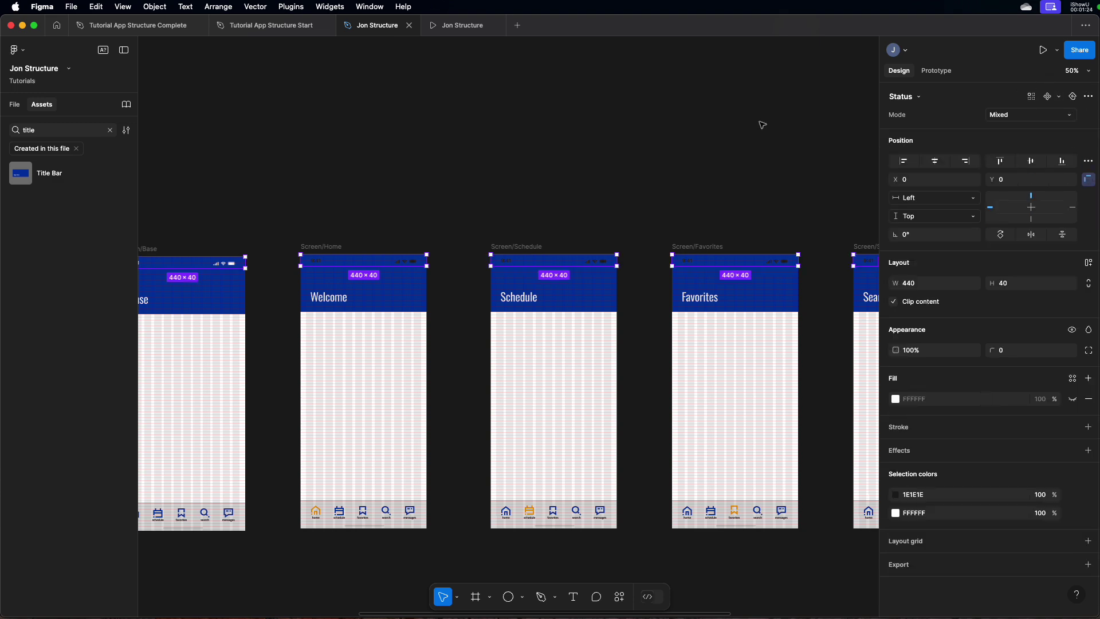
{"action": "scroll", "coordinate": [762, 125], "scroll_direction": "left", "scroll_amount": 4}
{"action": "scroll", "coordinate": [762, 125], "scroll_direction": "right", "scroll_amount": 10}
{"action": "scroll", "coordinate": [762, 125], "scroll_direction": "left", "scroll_amount": 5}
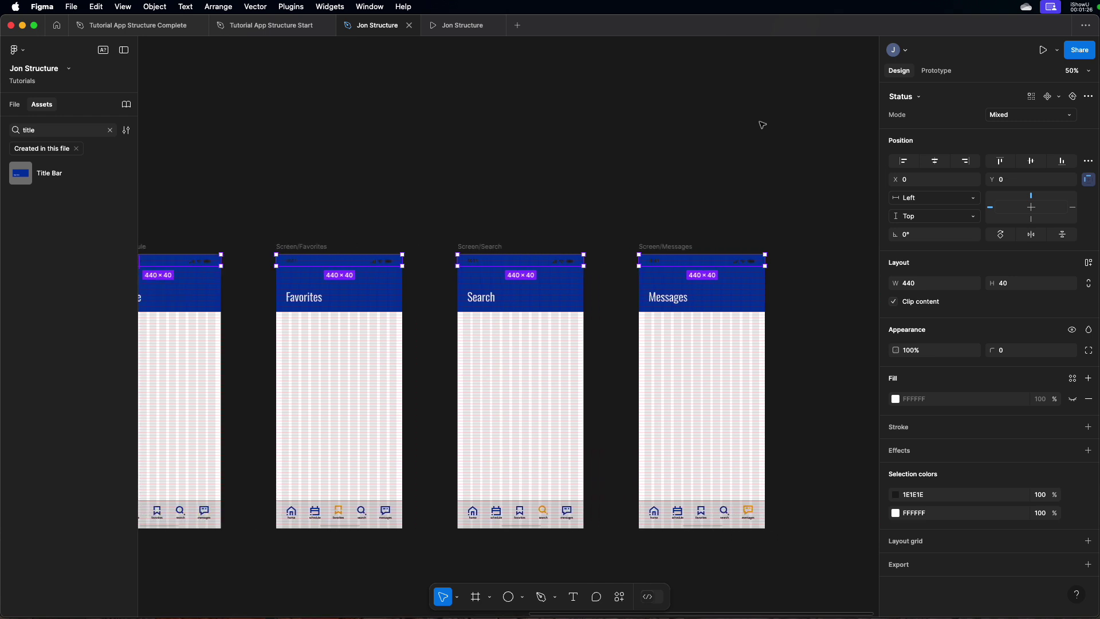
{"action": "scroll", "coordinate": [761, 125], "scroll_direction": "right", "scroll_amount": 3}
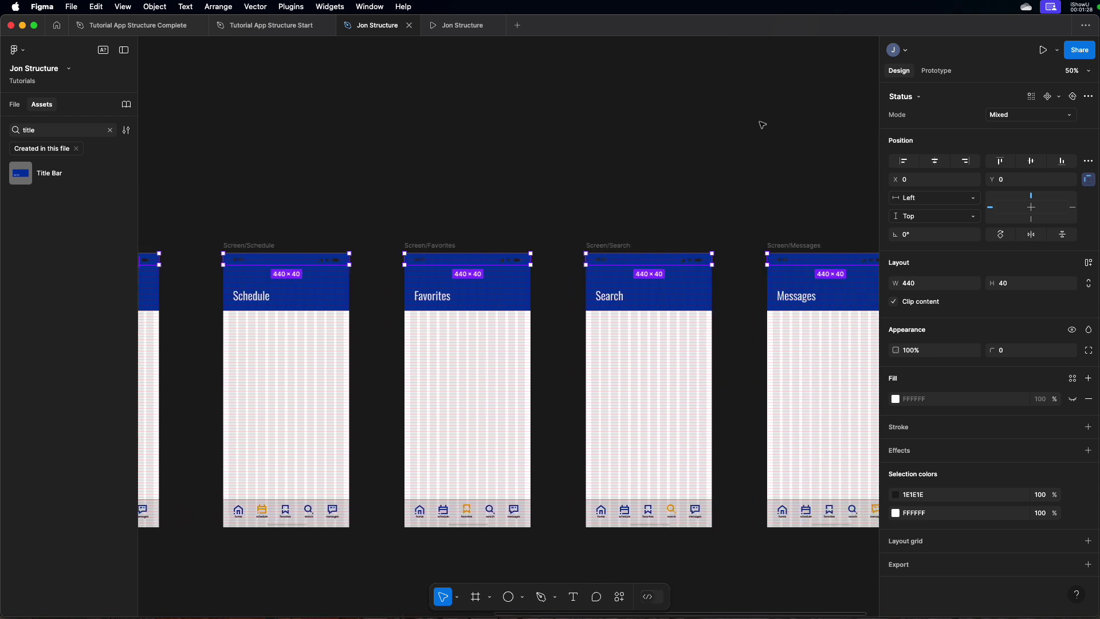
{"action": "scroll", "coordinate": [762, 125], "scroll_direction": "left", "scroll_amount": 12}
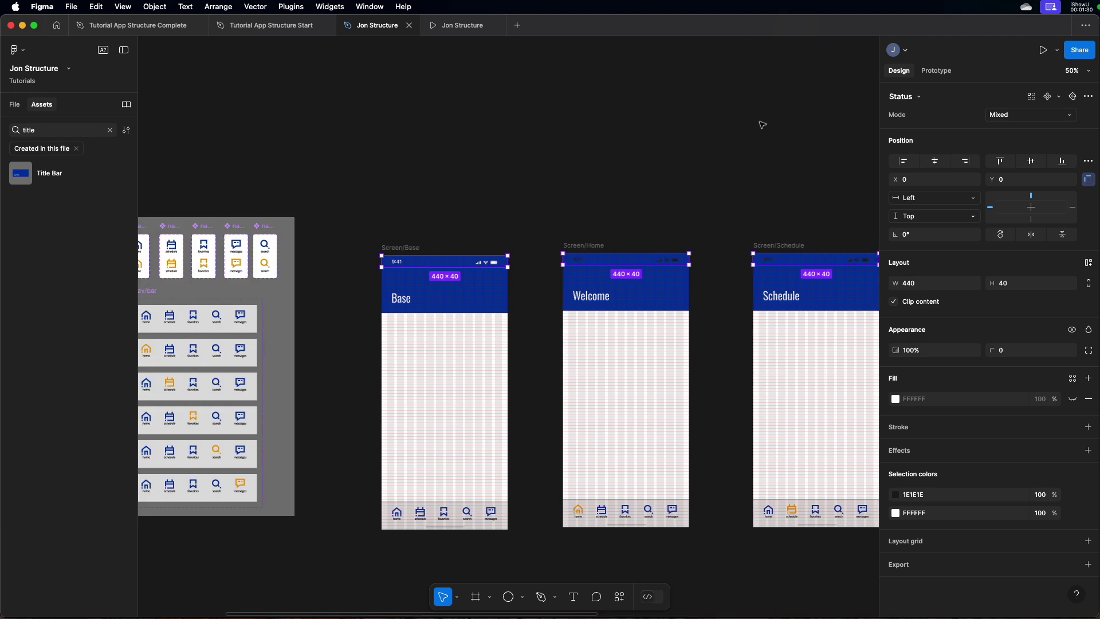
{"action": "scroll", "coordinate": [761, 125], "scroll_direction": "right", "scroll_amount": 2}
{"action": "left_click", "coordinate": [1037, 116]}
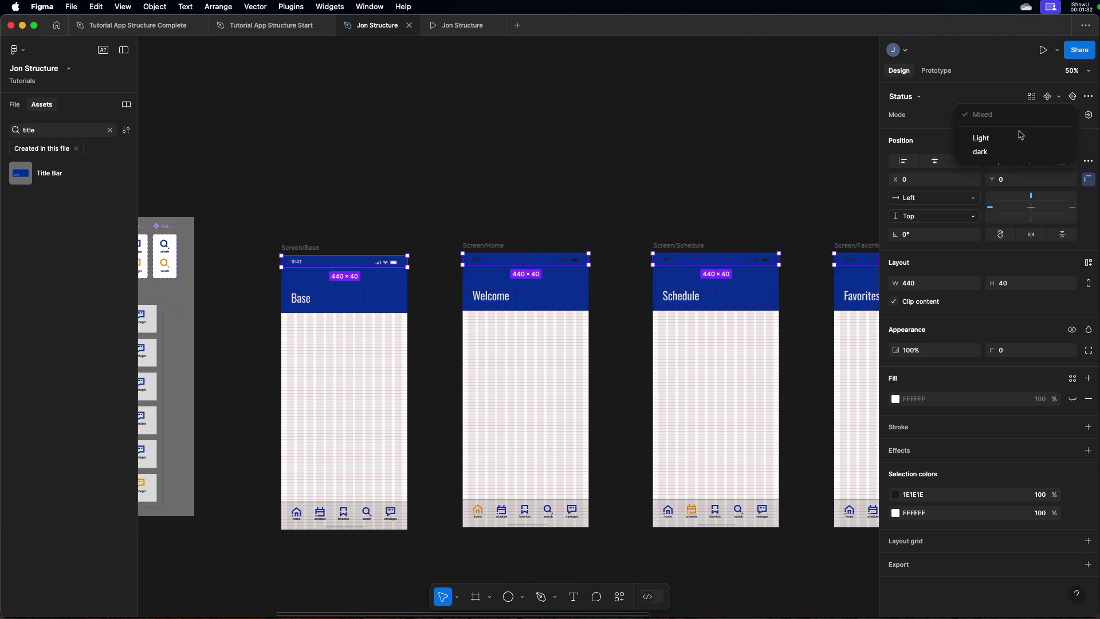
{"action": "left_click", "coordinate": [1011, 153]}
{"action": "scroll", "coordinate": [835, 181], "scroll_direction": "right", "scroll_amount": 11}
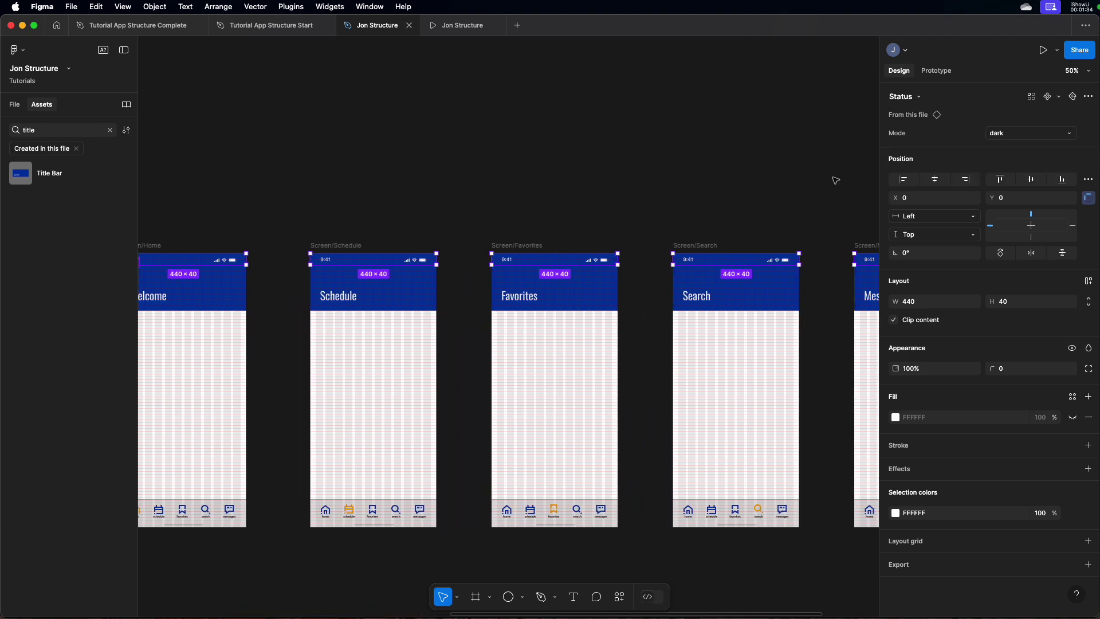
{"action": "scroll", "coordinate": [835, 180], "scroll_direction": "right", "scroll_amount": 5}
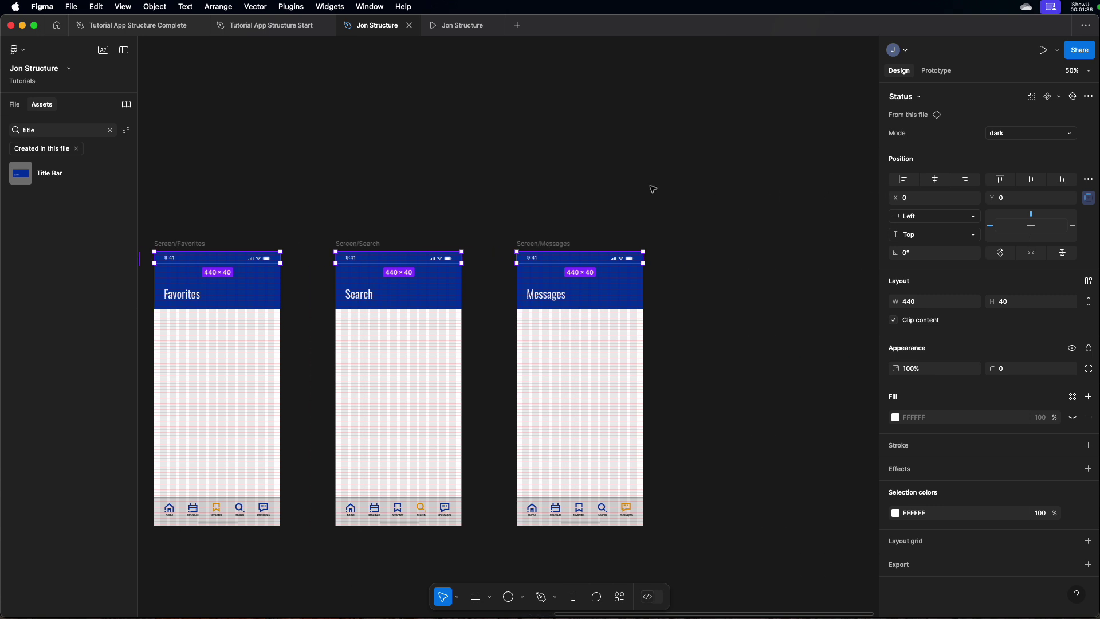
{"action": "scroll", "coordinate": [653, 184], "scroll_direction": "left", "scroll_amount": 9}
{"action": "scroll", "coordinate": [653, 187], "scroll_direction": "left", "scroll_amount": 7}
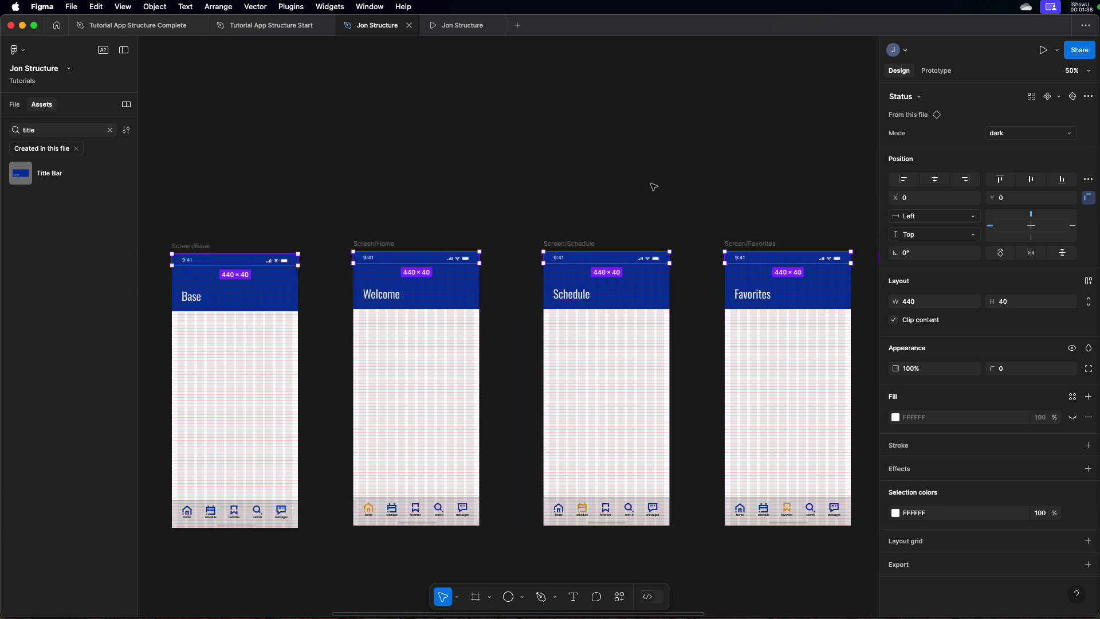
{"action": "scroll", "coordinate": [653, 186], "scroll_direction": "left", "scroll_amount": 3}
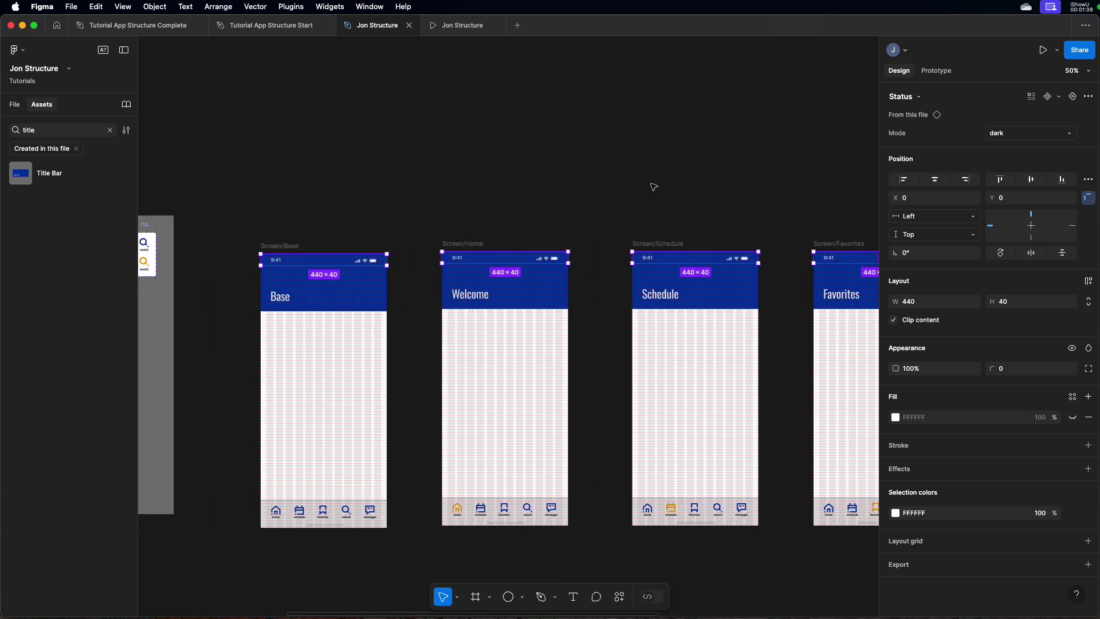
Step: Select the Base screen's navigation bar together with the matching navigation bars on all the other screens
{"action": "left_click", "coordinate": [356, 511]}
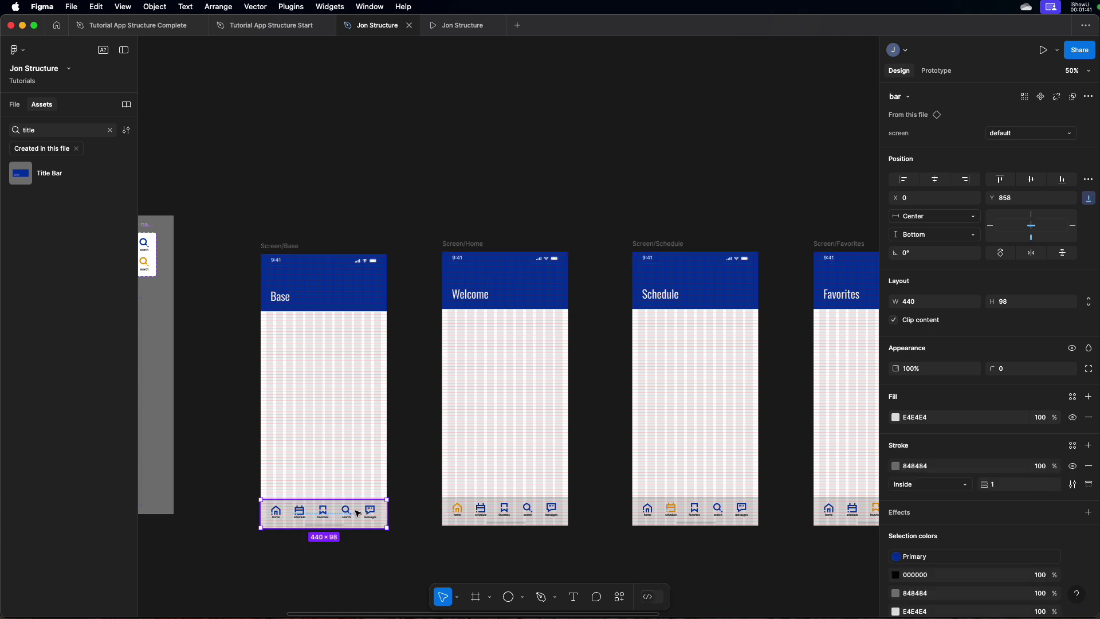
{"action": "left_click", "coordinate": [1042, 97]}
{"action": "scroll", "coordinate": [746, 218], "scroll_direction": "right", "scroll_amount": 11}
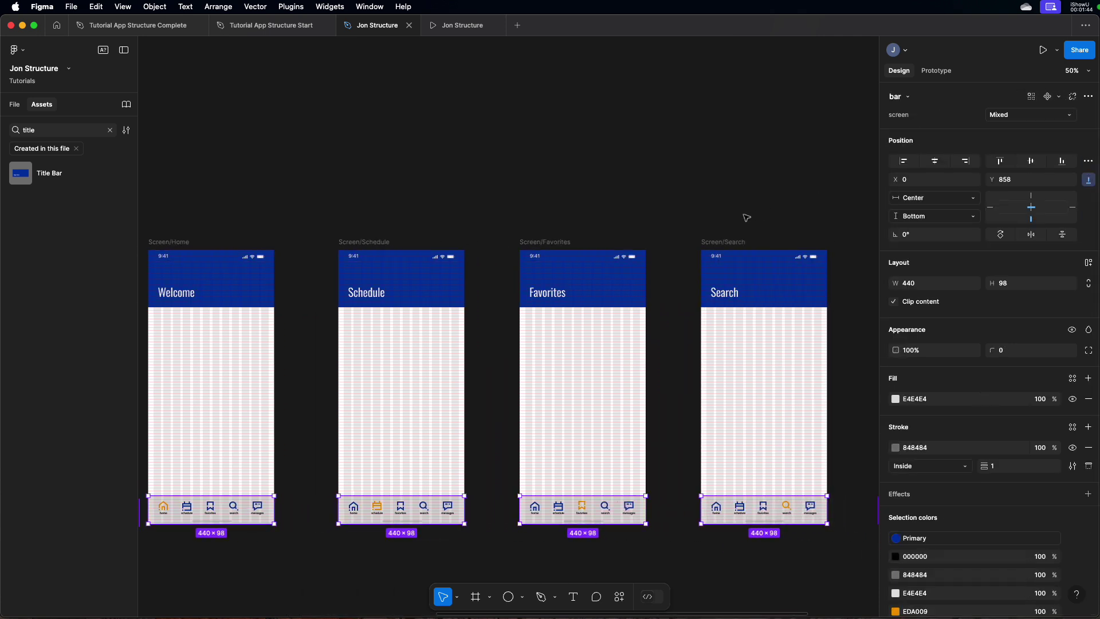
{"action": "scroll", "coordinate": [747, 218], "scroll_direction": "left", "scroll_amount": 15}
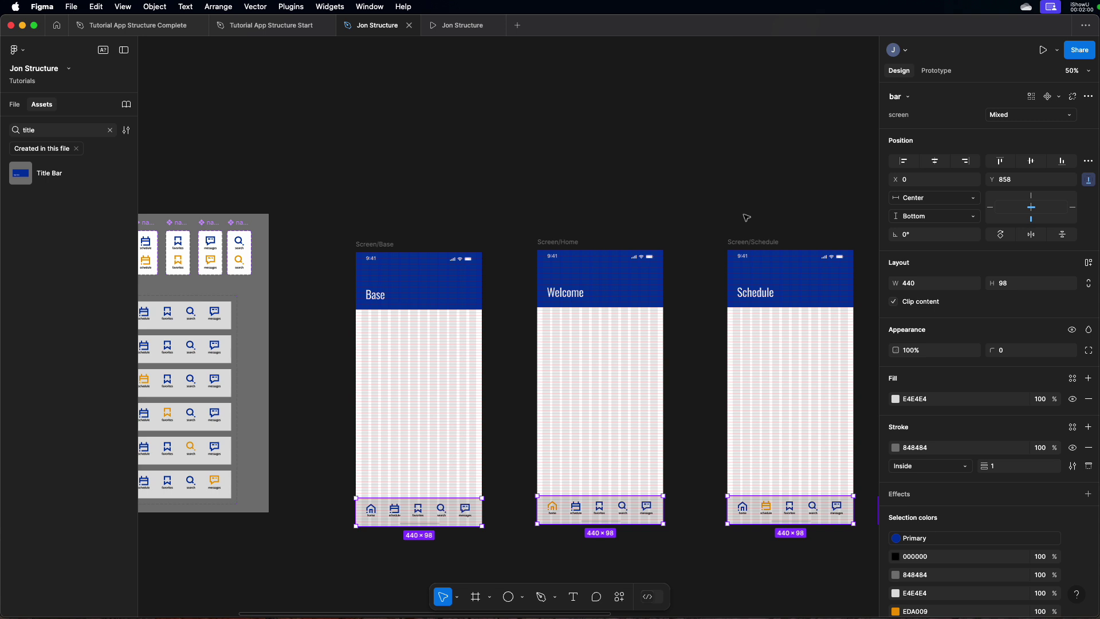
{"action": "scroll", "coordinate": [425, 410], "scroll_direction": "down", "scroll_amount": 2}
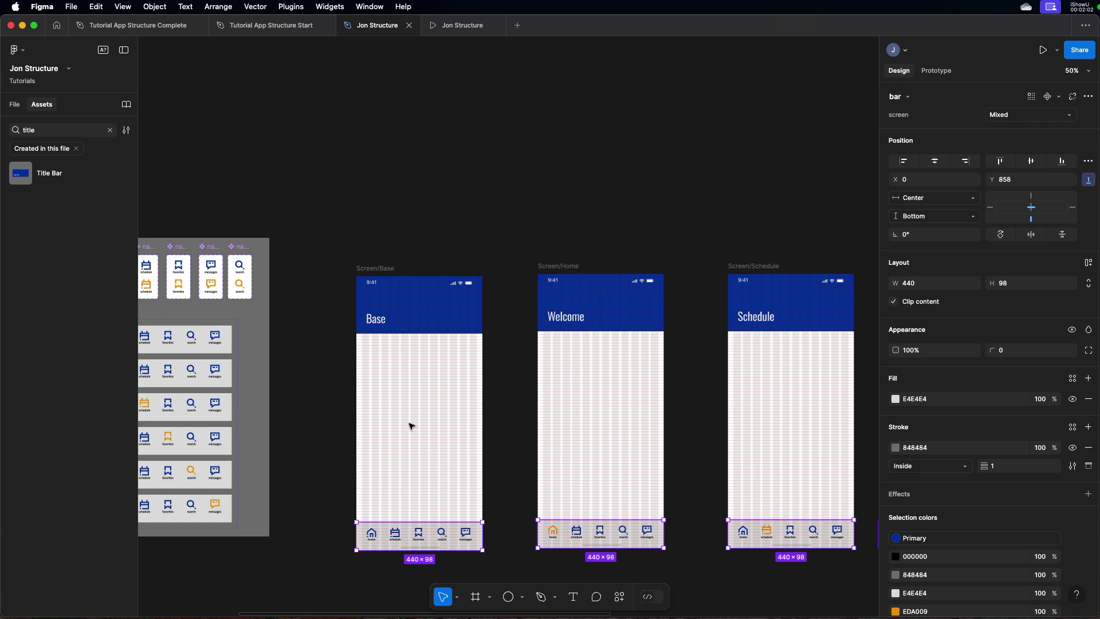
{"action": "scroll", "coordinate": [306, 338], "scroll_direction": "left", "scroll_amount": 10}
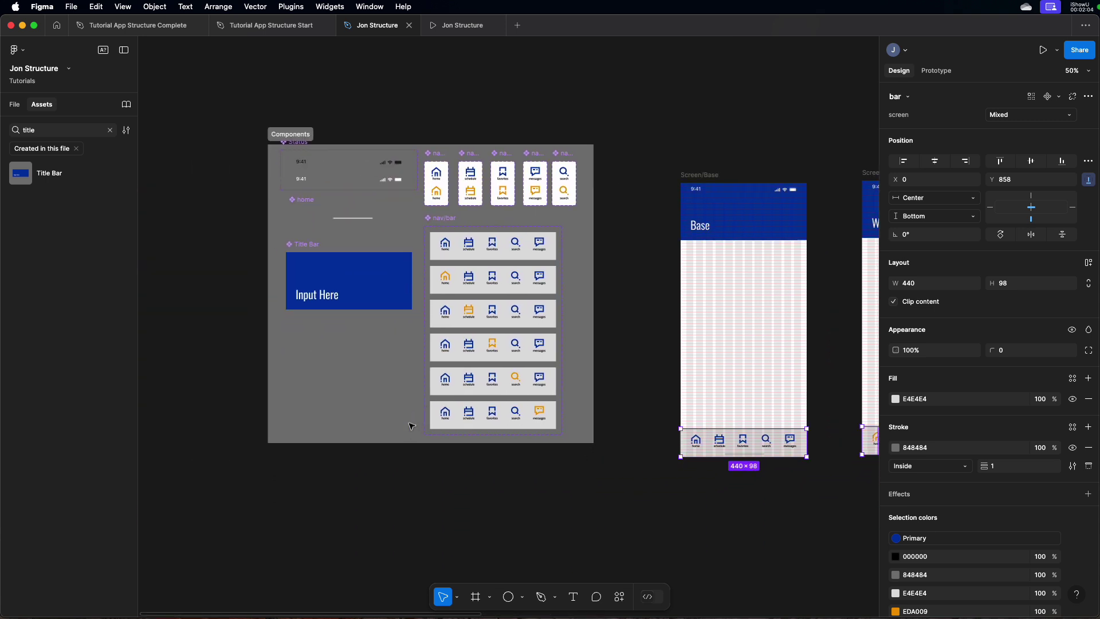
{"action": "scroll", "coordinate": [600, 270], "scroll_direction": "right", "scroll_amount": 3}
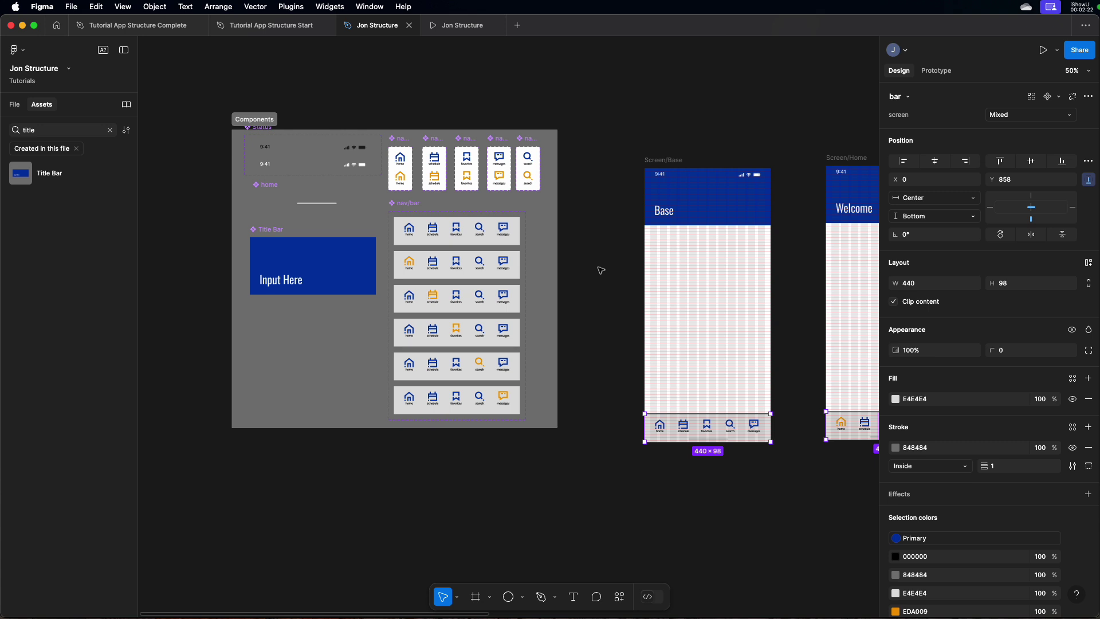
{"action": "scroll", "coordinate": [600, 270], "scroll_direction": "right", "scroll_amount": 5}
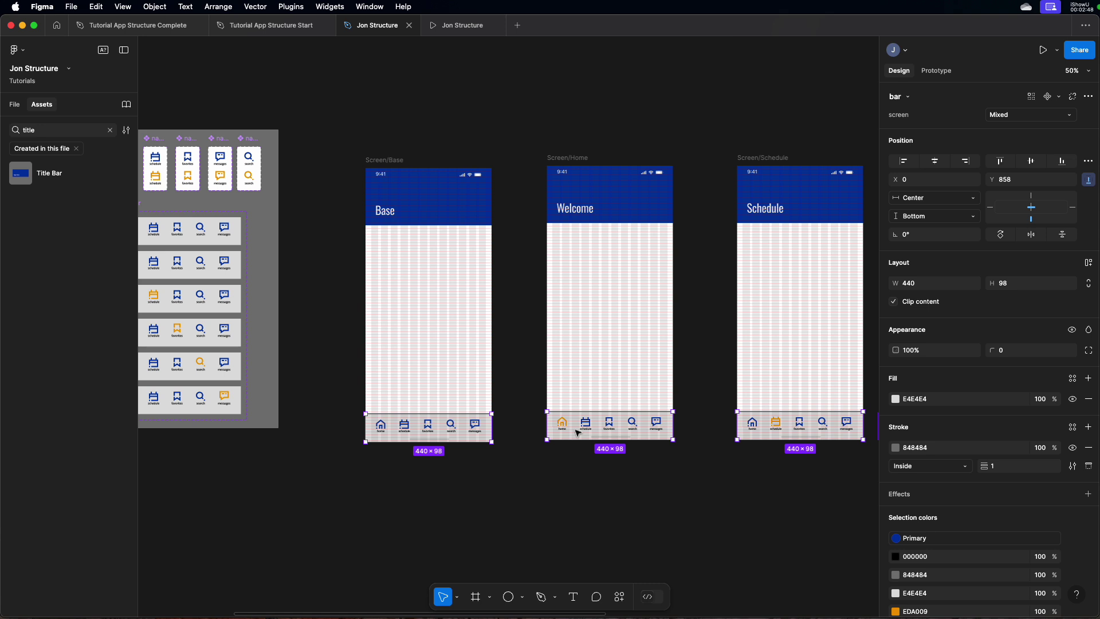
Step: Change the Title Bar main component's fill to purple (9747FF) and check the title bars across the app screens
{"action": "scroll", "coordinate": [576, 401], "scroll_direction": "left", "scroll_amount": 15}
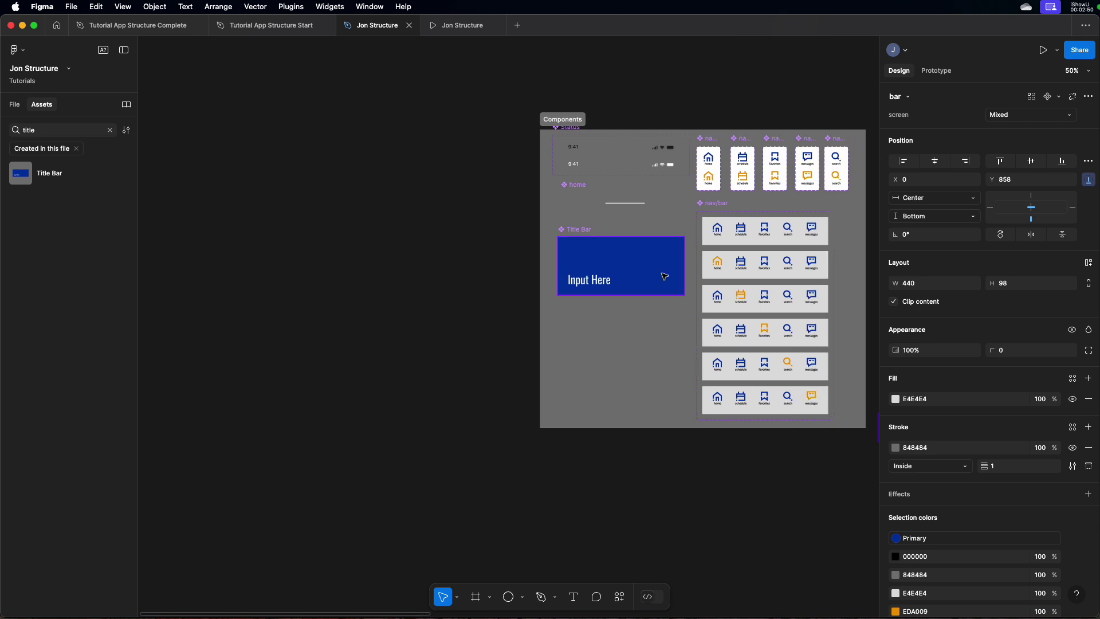
{"action": "left_click", "coordinate": [647, 267]}
{"action": "left_click", "coordinate": [895, 383]}
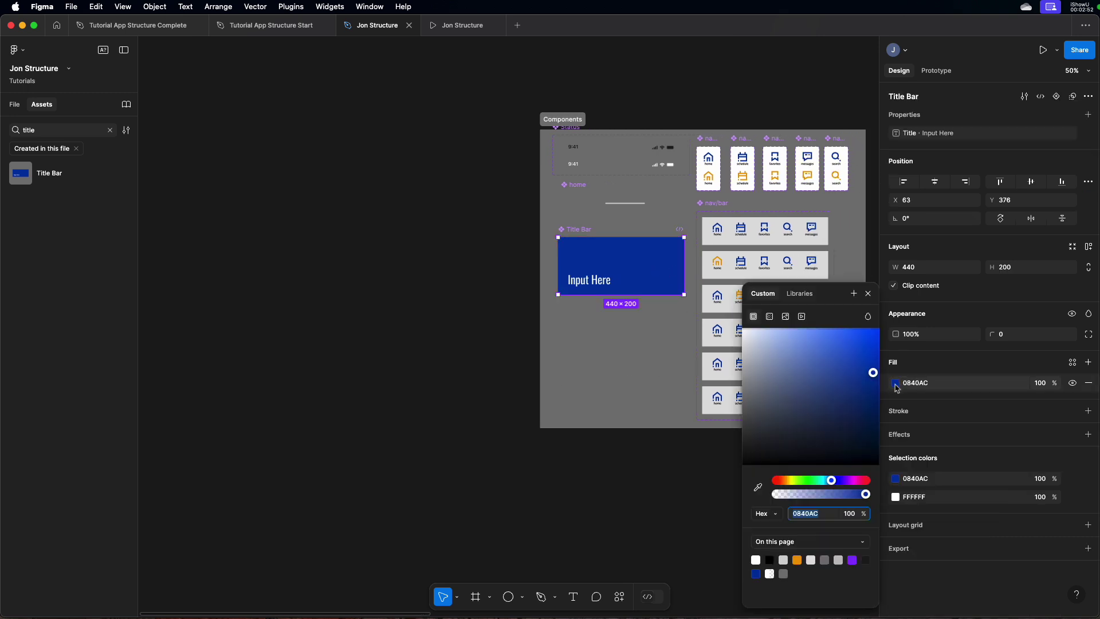
{"action": "left_click", "coordinate": [852, 559]}
{"action": "left_click", "coordinate": [678, 555]}
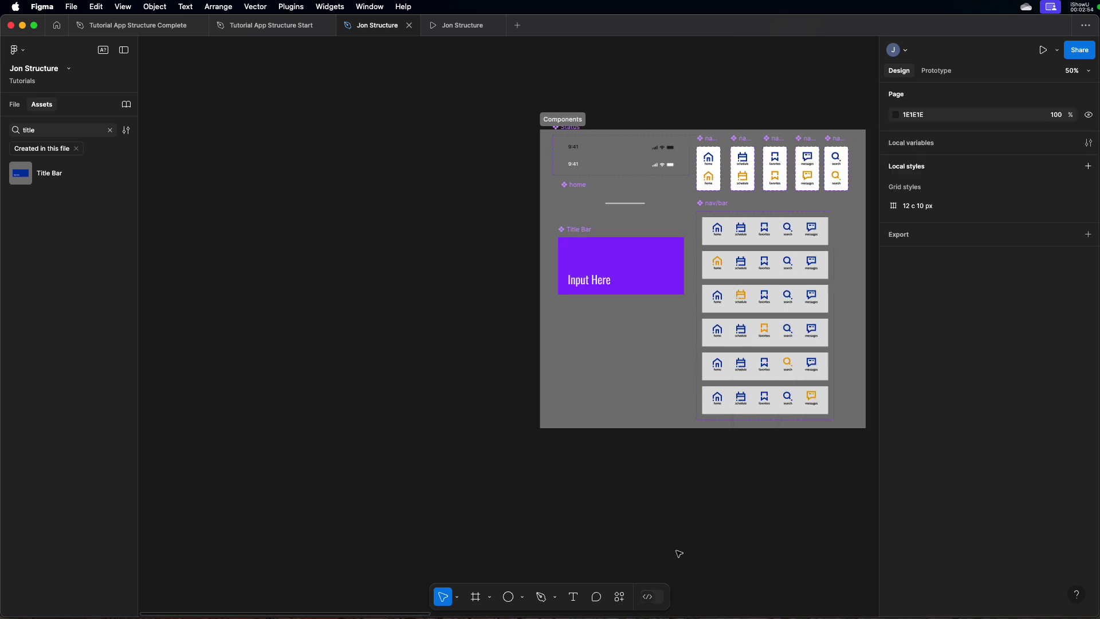
{"action": "scroll", "coordinate": [728, 453], "scroll_direction": "right", "scroll_amount": 5}
{"action": "scroll", "coordinate": [728, 453], "scroll_direction": "right", "scroll_amount": 10}
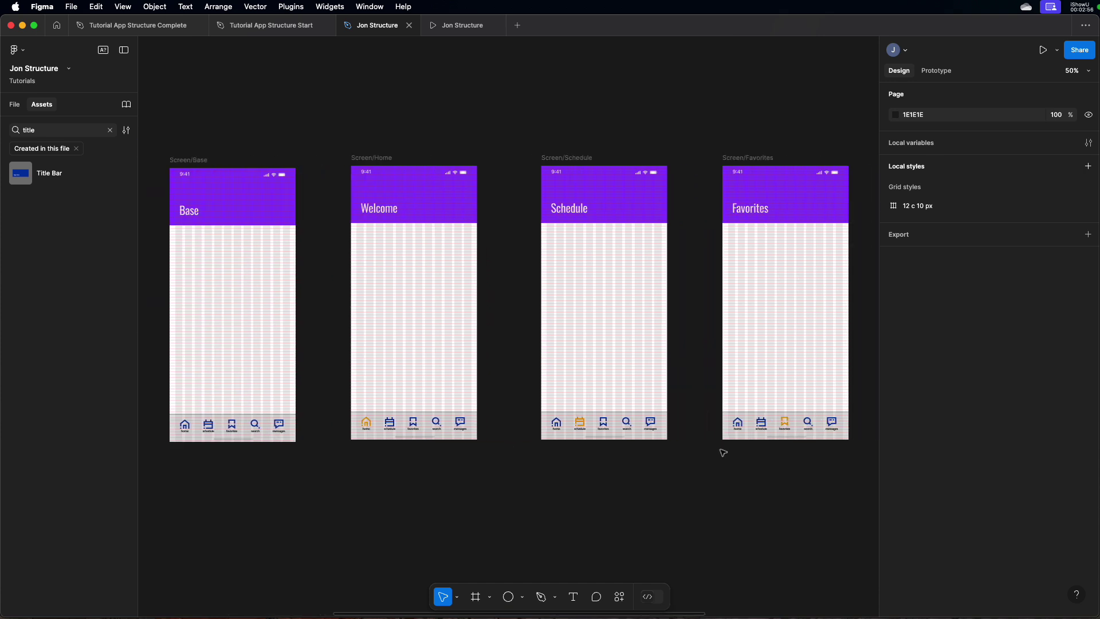
{"action": "scroll", "coordinate": [723, 452], "scroll_direction": "left", "scroll_amount": 3}
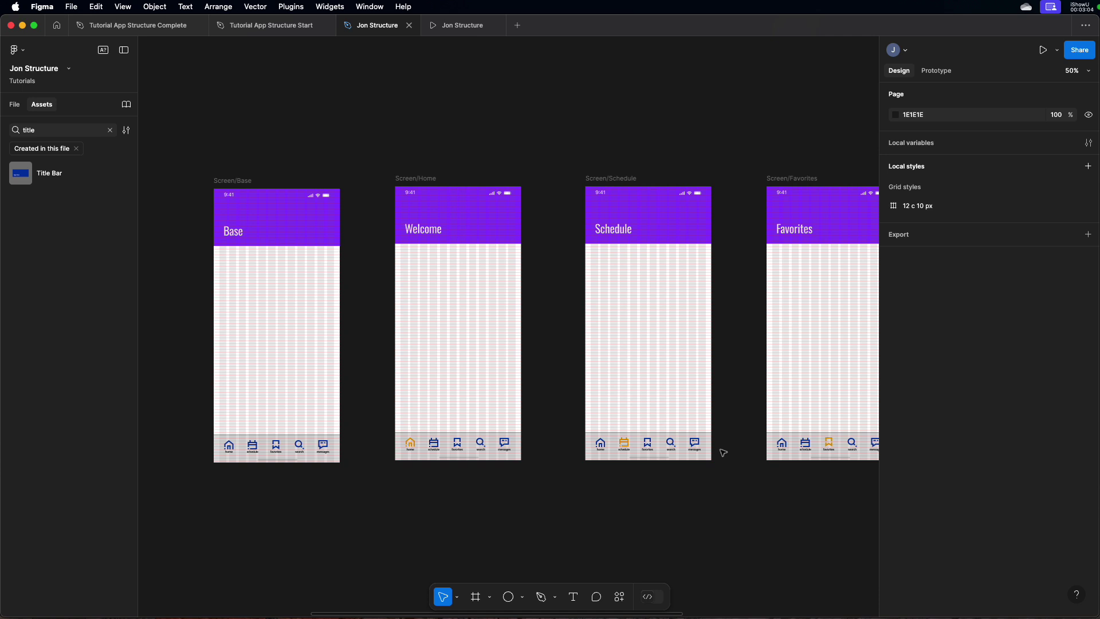
{"action": "scroll", "coordinate": [723, 452], "scroll_direction": "up", "scroll_amount": 2}
{"action": "scroll", "coordinate": [723, 453], "scroll_direction": "right", "scroll_amount": 3}
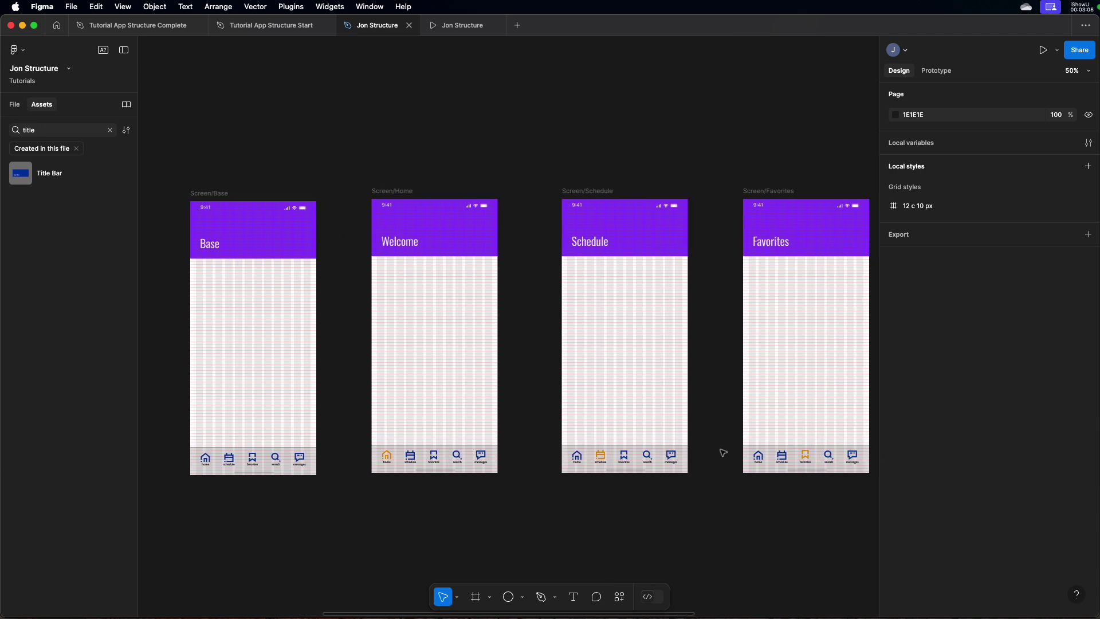
Step: Undo the purple fill change on the Title Bar main component
{"action": "key", "text": "super+z"}
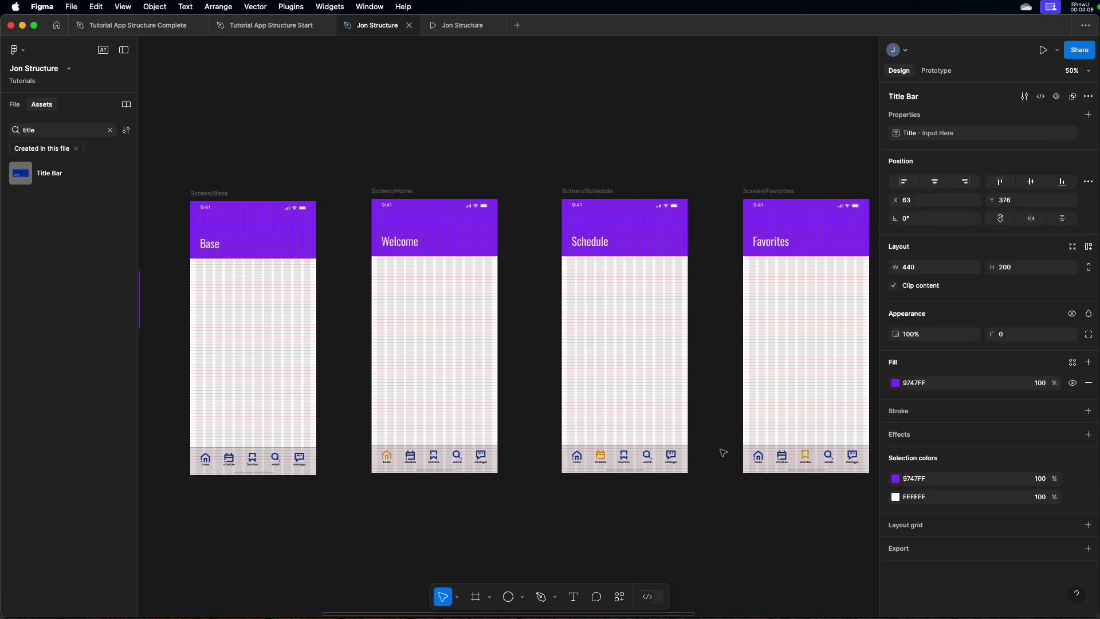
{"action": "key", "text": "super+z"}
{"action": "scroll", "coordinate": [723, 452], "scroll_direction": "left", "scroll_amount": 3}
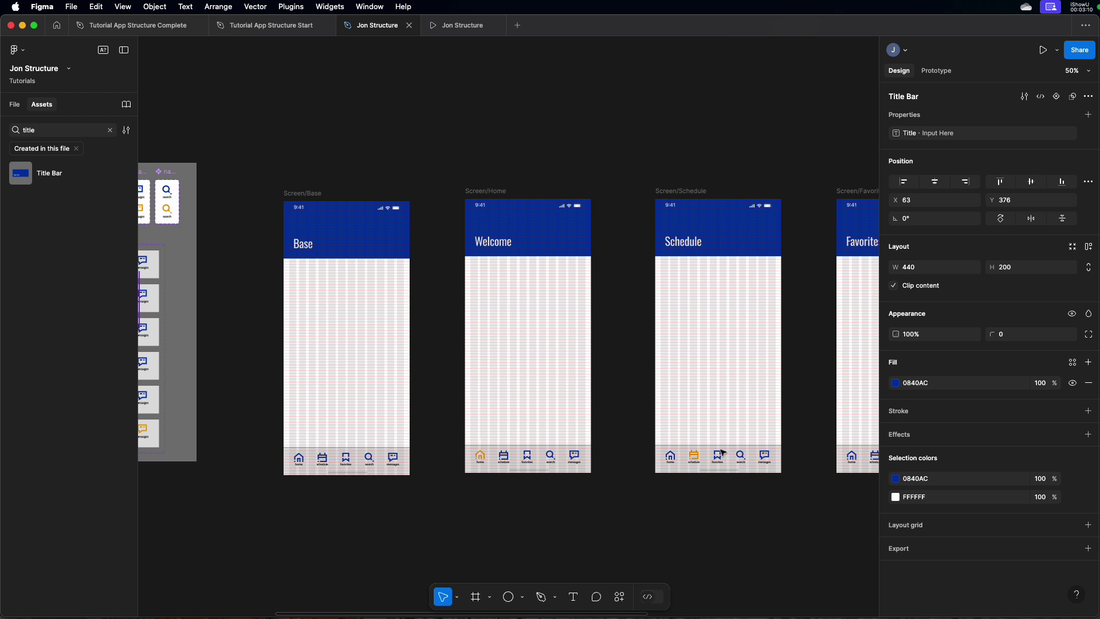
Step: Examine the prototype connections running from the navigation bar component's Home and Schedule variants to the app screens
{"action": "scroll", "coordinate": [723, 452], "scroll_direction": "left", "scroll_amount": 10}
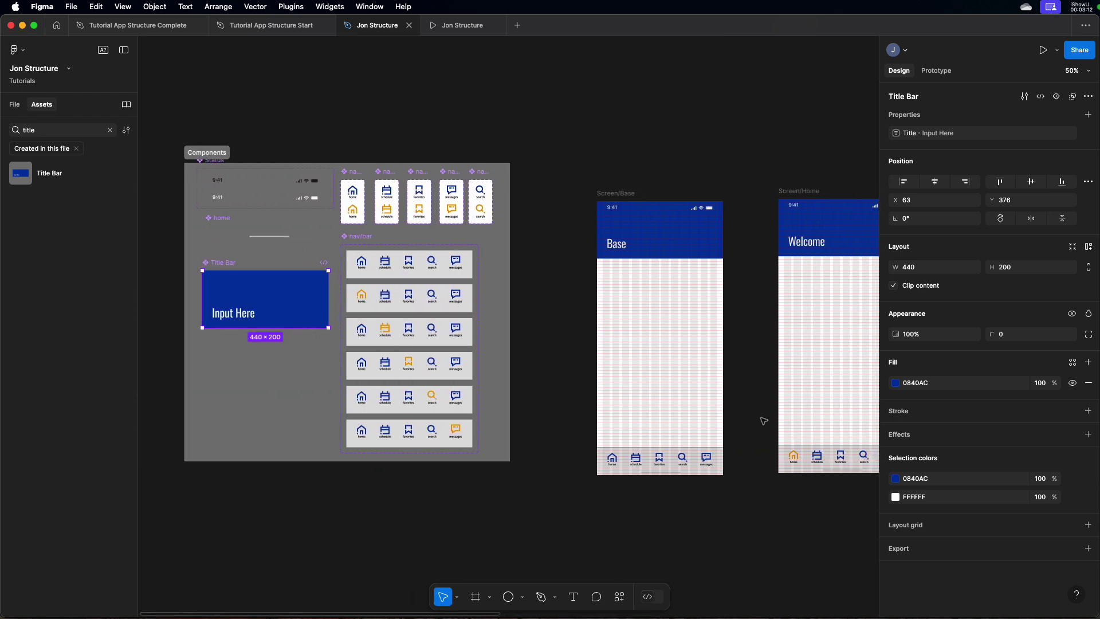
{"action": "left_click", "coordinate": [936, 71]}
{"action": "left_click", "coordinate": [374, 259]}
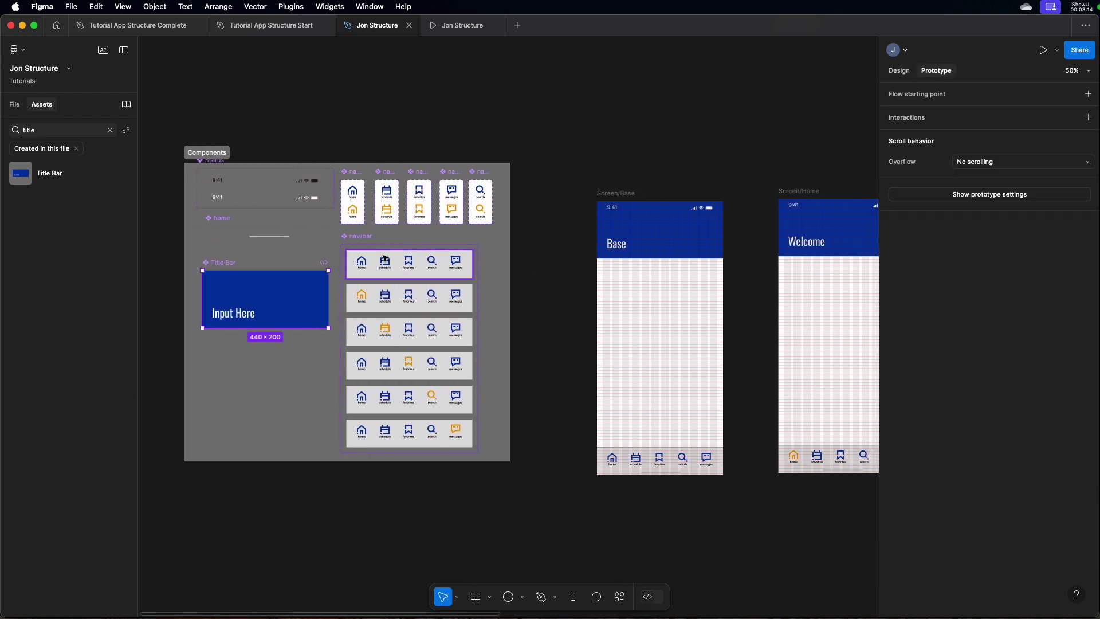
{"action": "left_click", "coordinate": [432, 304]}
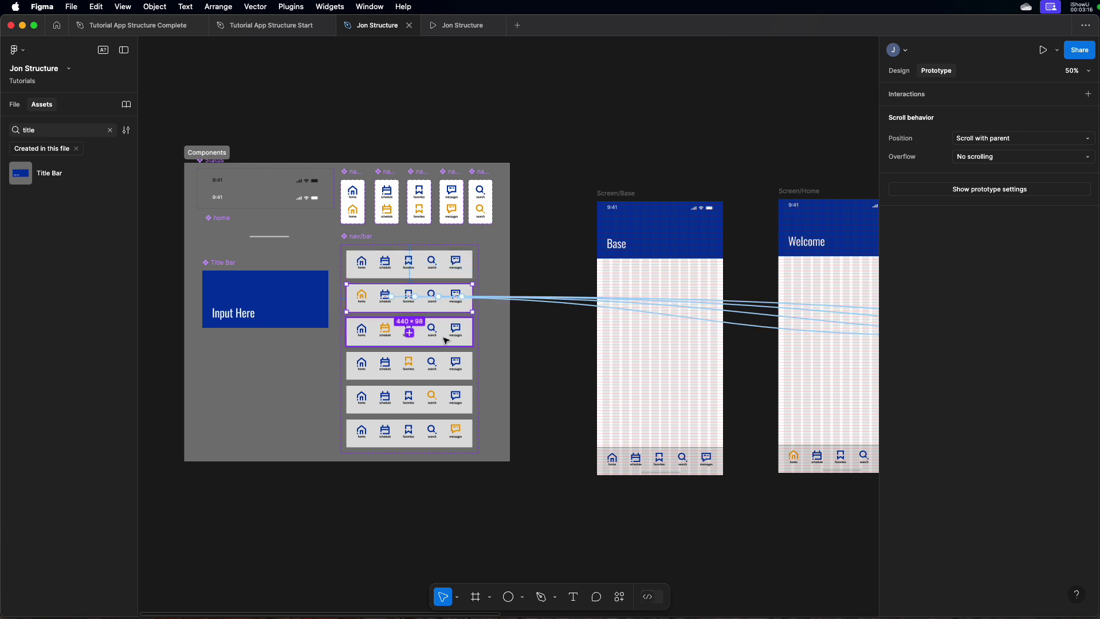
{"action": "left_click", "coordinate": [434, 338]}
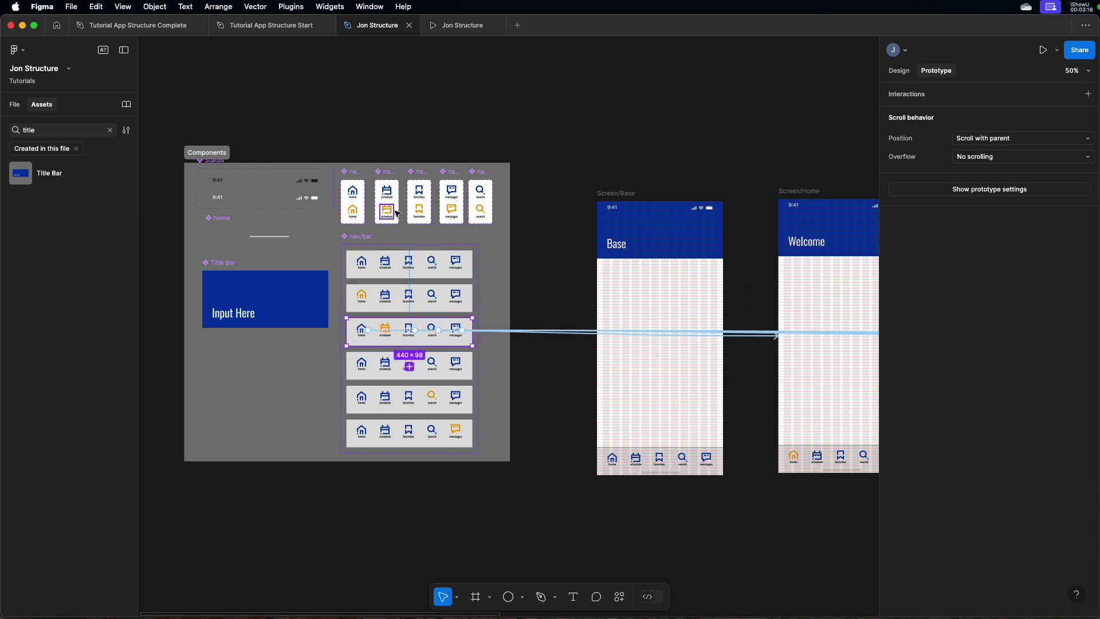
{"action": "scroll", "coordinate": [398, 214], "scroll_direction": "right", "scroll_amount": 3}
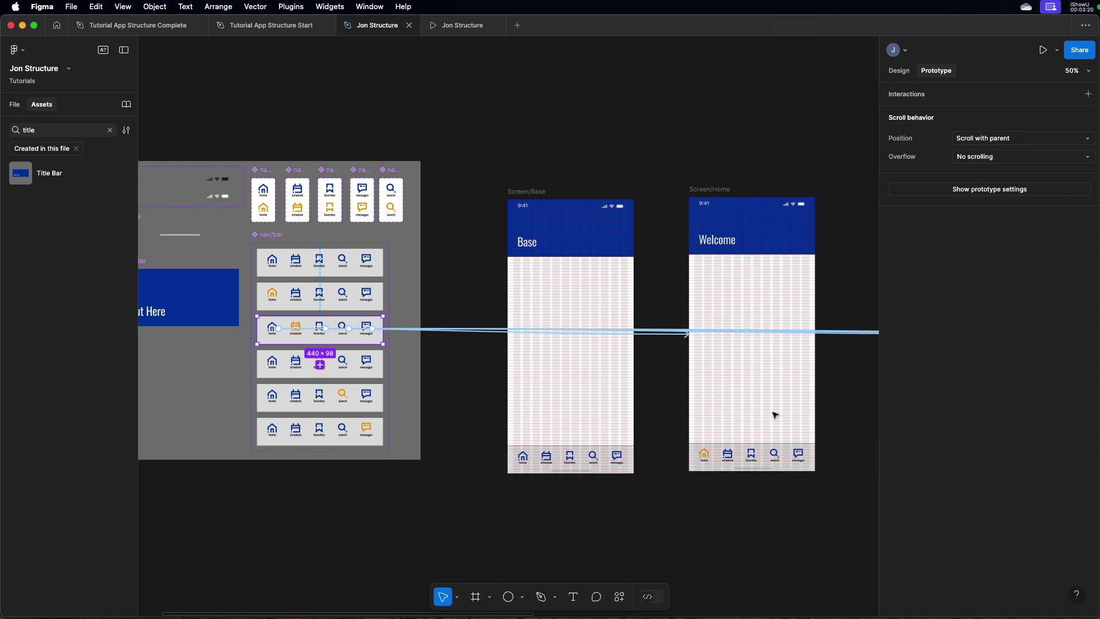
{"action": "scroll", "coordinate": [768, 430], "scroll_direction": "right", "scroll_amount": 1}
{"action": "scroll", "coordinate": [782, 437], "scroll_direction": "right", "scroll_amount": 10}
{"action": "scroll", "coordinate": [782, 437], "scroll_direction": "left", "scroll_amount": 4}
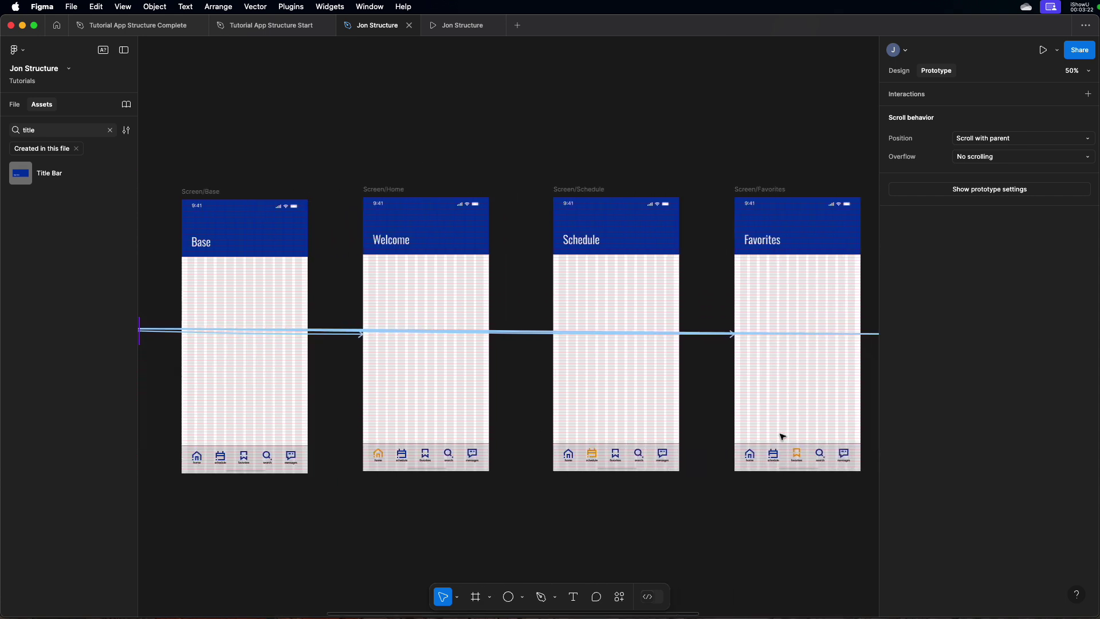
{"action": "scroll", "coordinate": [782, 437], "scroll_direction": "left", "scroll_amount": 3}
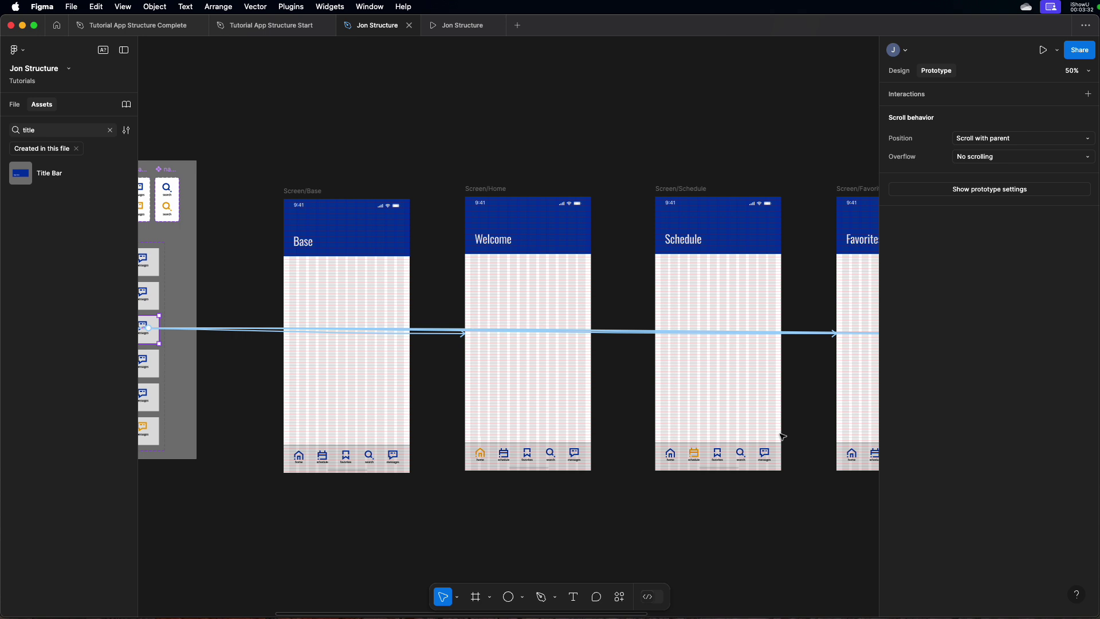
{"action": "scroll", "coordinate": [782, 437], "scroll_direction": "left", "scroll_amount": 10}
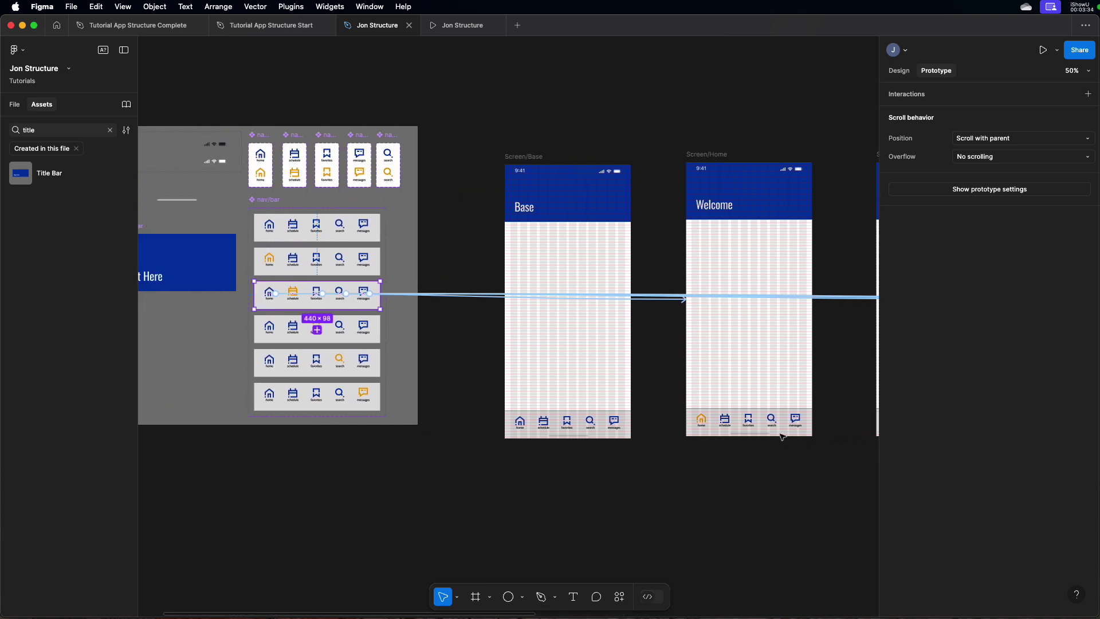
{"action": "scroll", "coordinate": [782, 436], "scroll_direction": "left", "scroll_amount": 1}
{"action": "scroll", "coordinate": [782, 436], "scroll_direction": "left", "scroll_amount": 5}
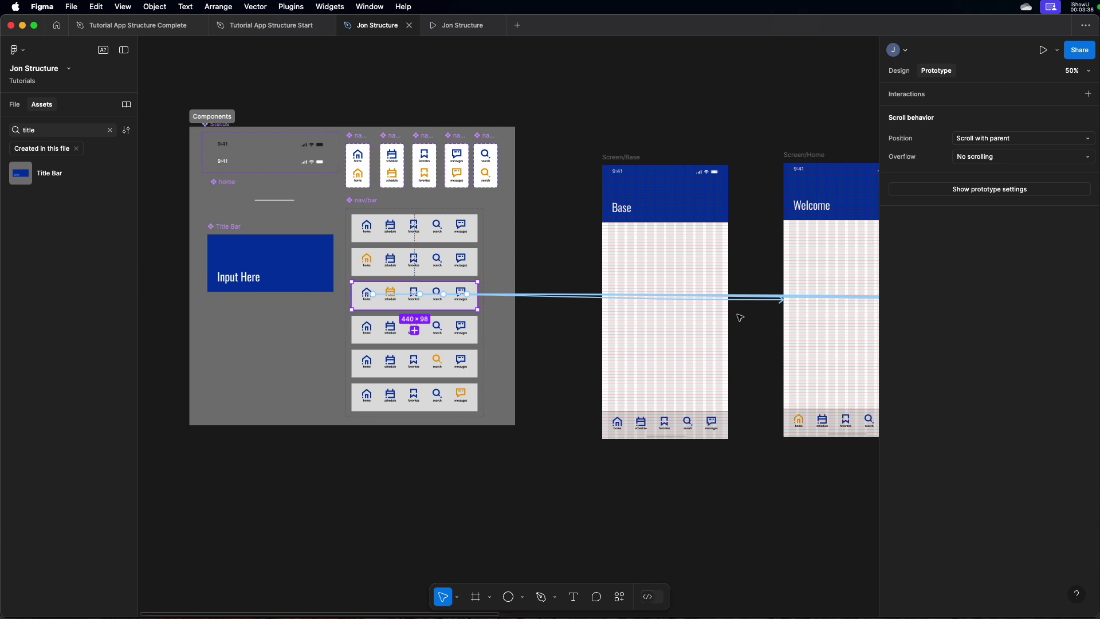